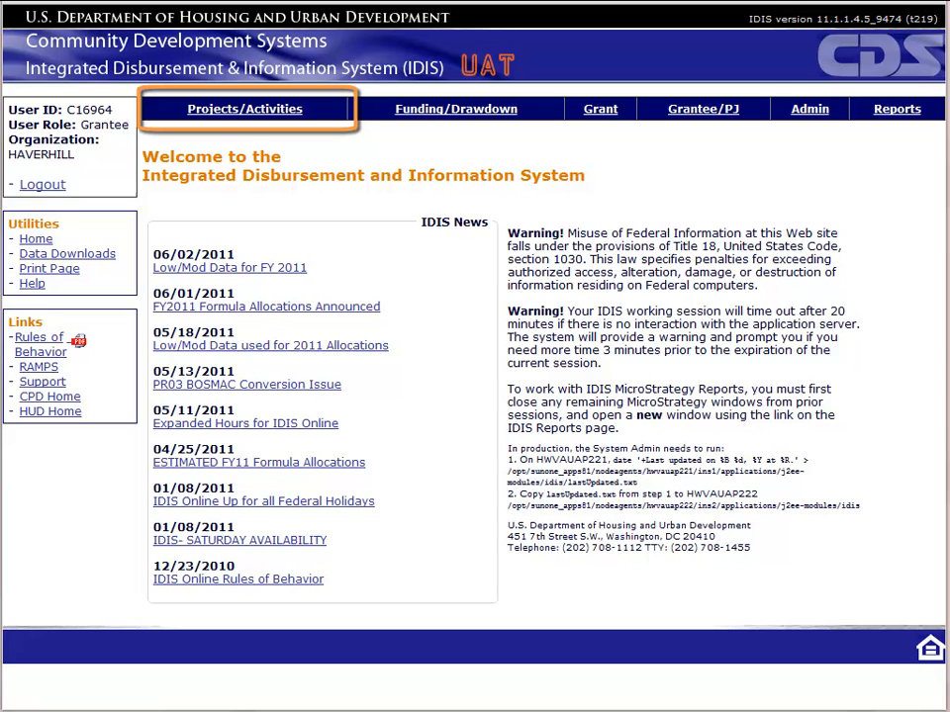
Step: Search the activities for IDIS Activity ID 839 to list ED Loan: Thompson Automotive
left_click(241, 117)
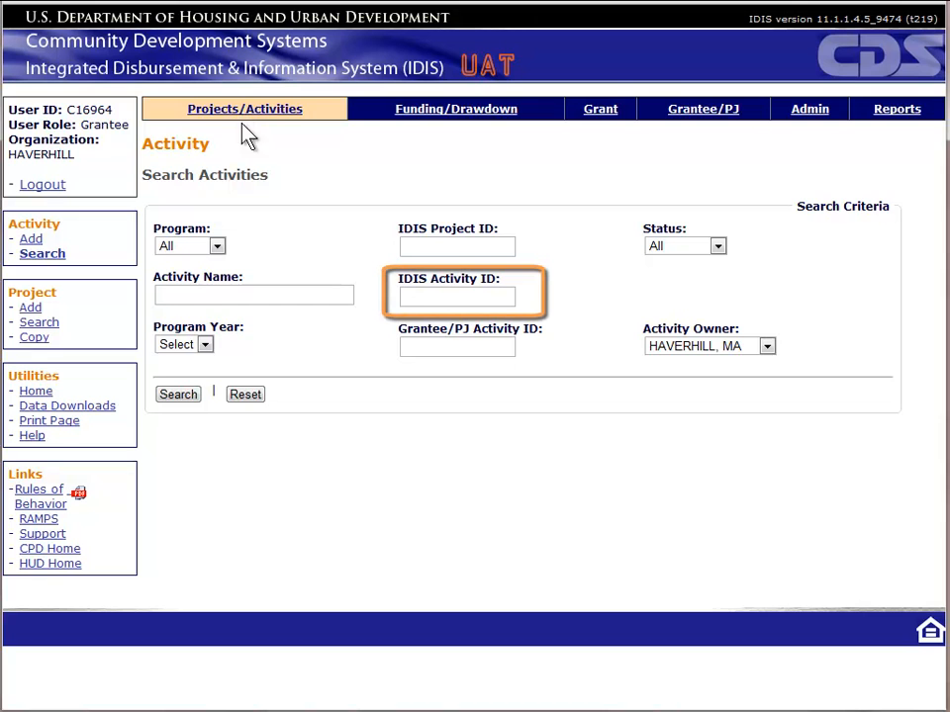
left_click(450, 296)
type("839")
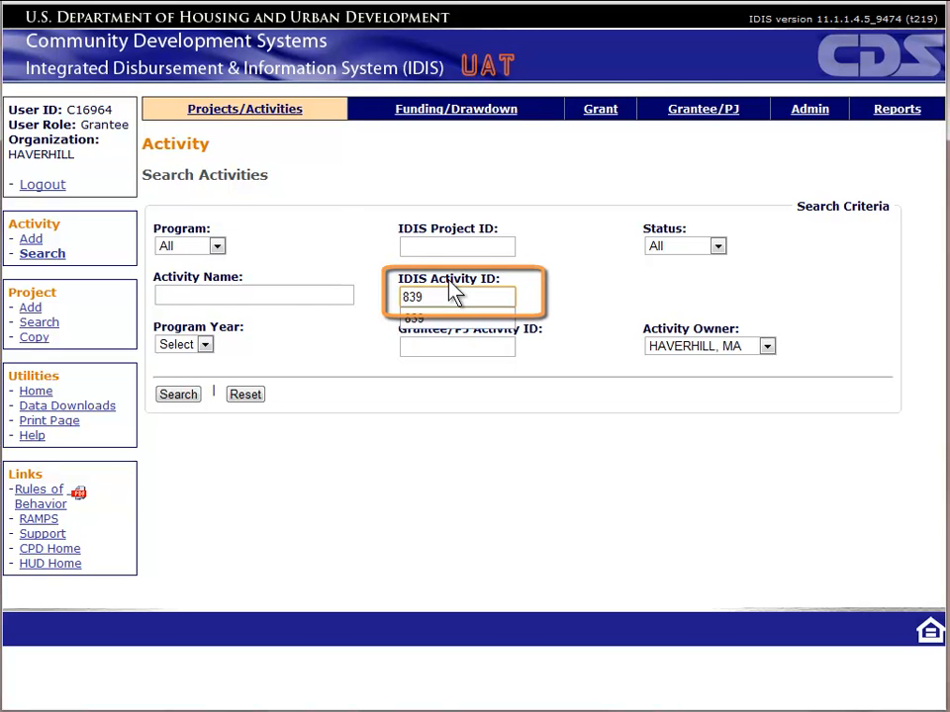
key("Return")
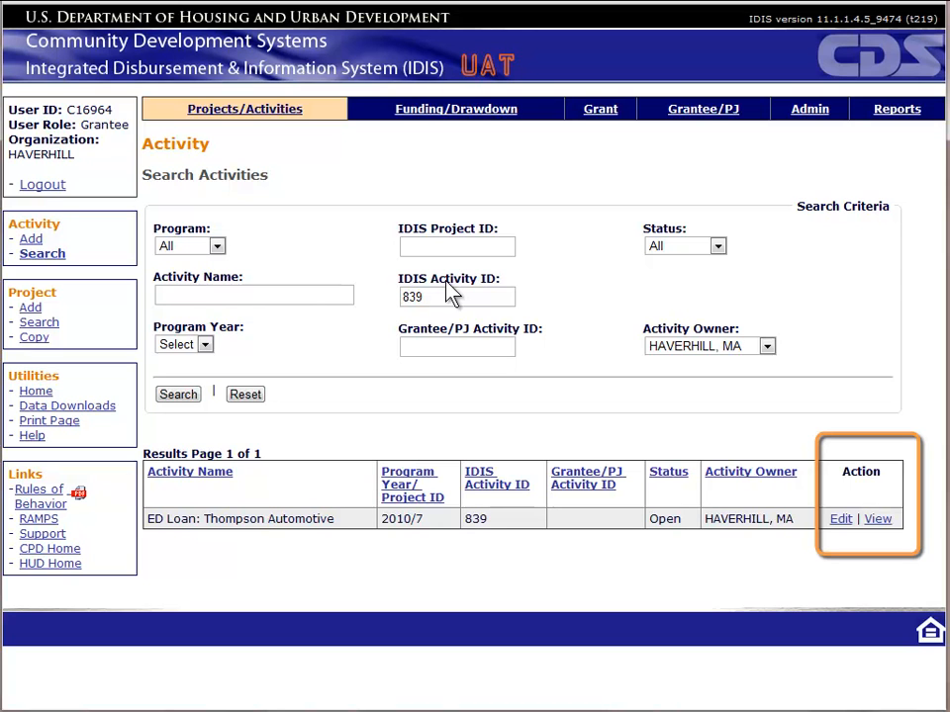
Step: Open activity 839 for editing and bring the Accomplishment column into view
left_click(839, 524)
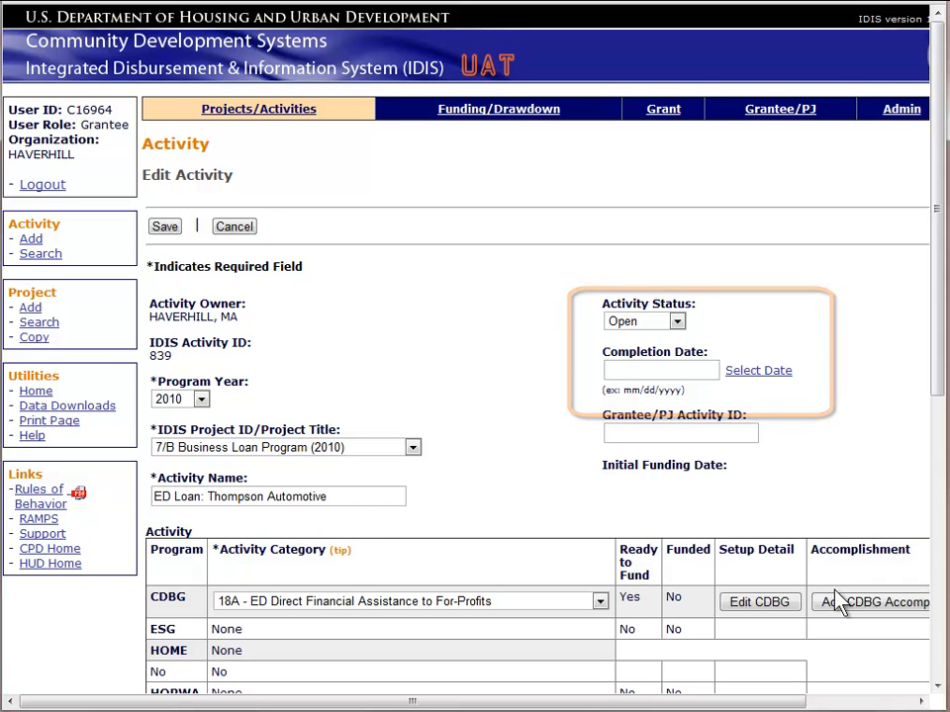
left_click_drag(784, 703, 909, 702)
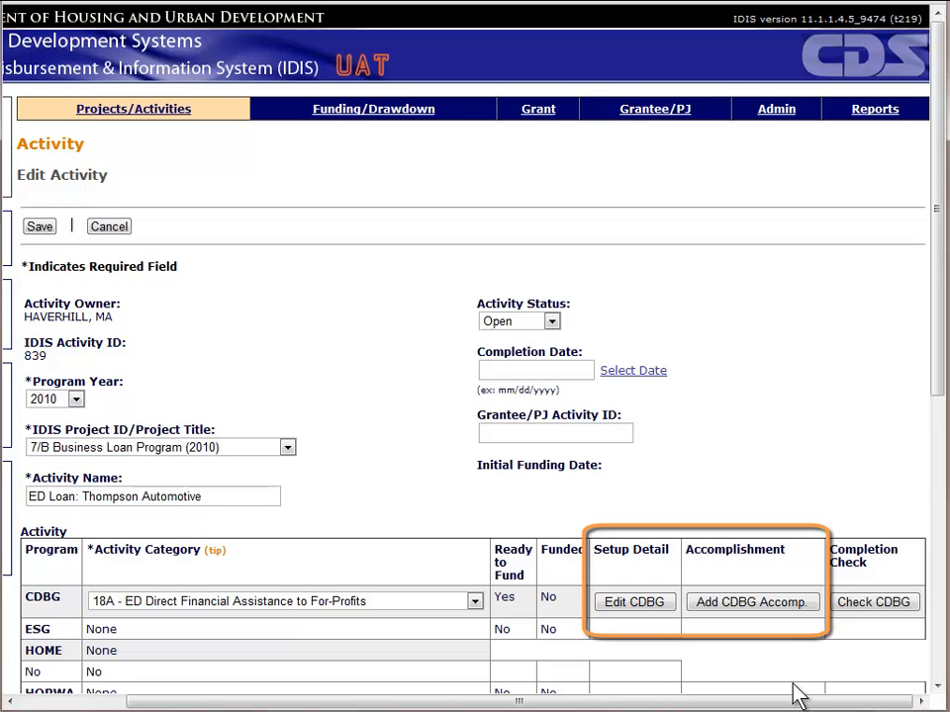
Step: Add a new CDBG accomplishment for activity 839 with program year 2010
left_click(790, 604)
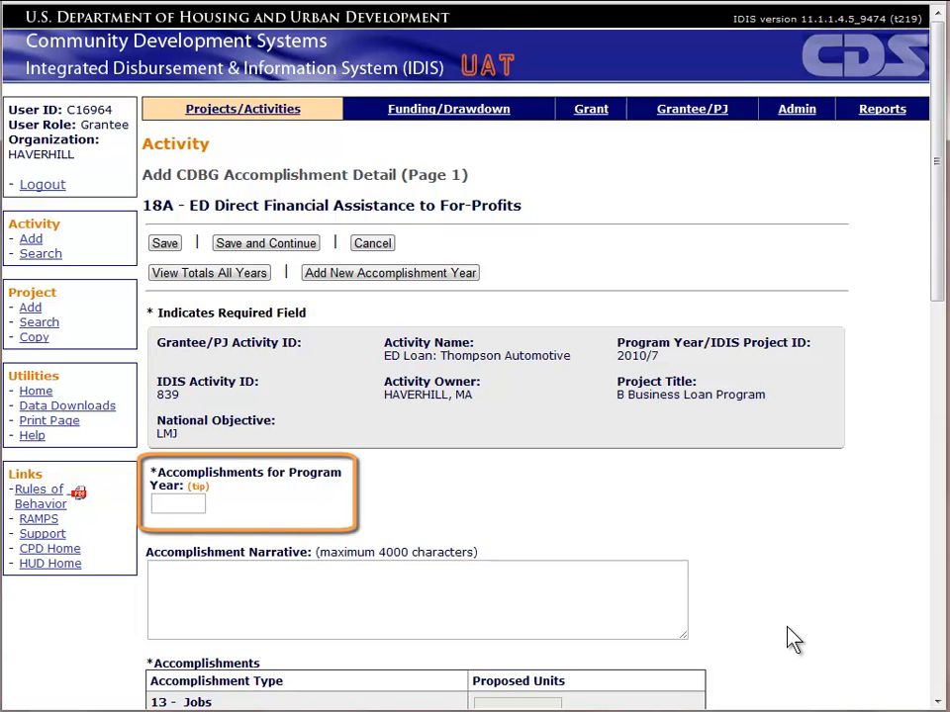
left_click(180, 505)
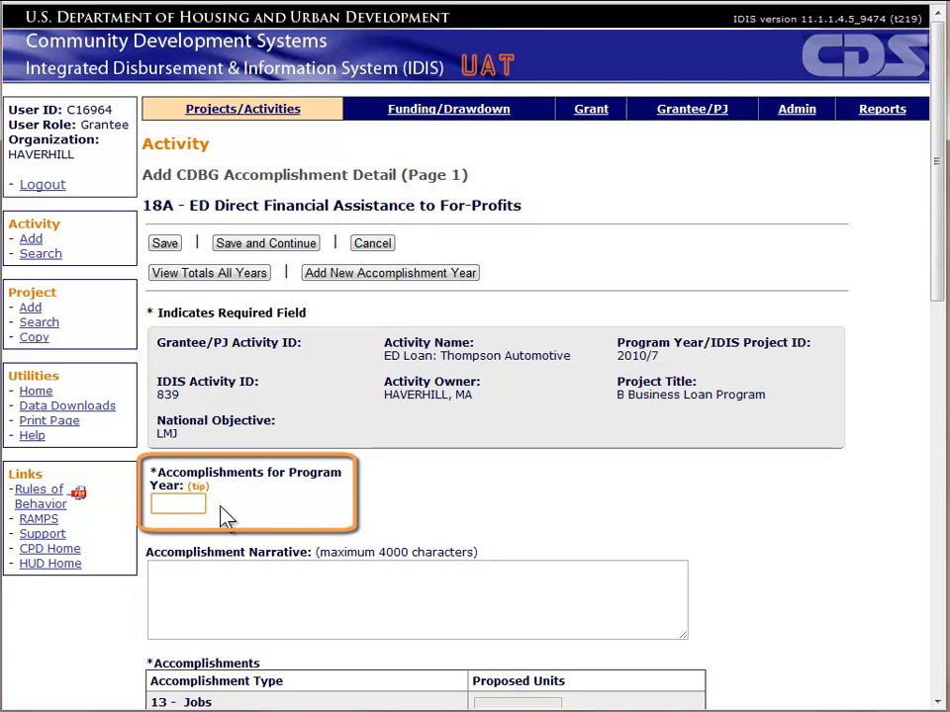
type("2010")
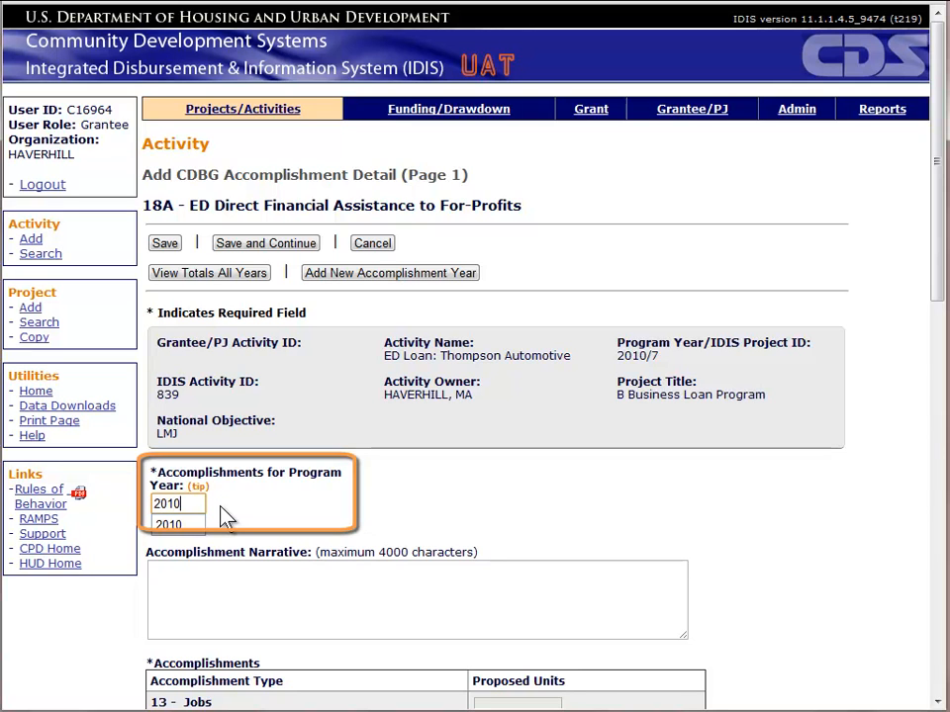
key("Tab")
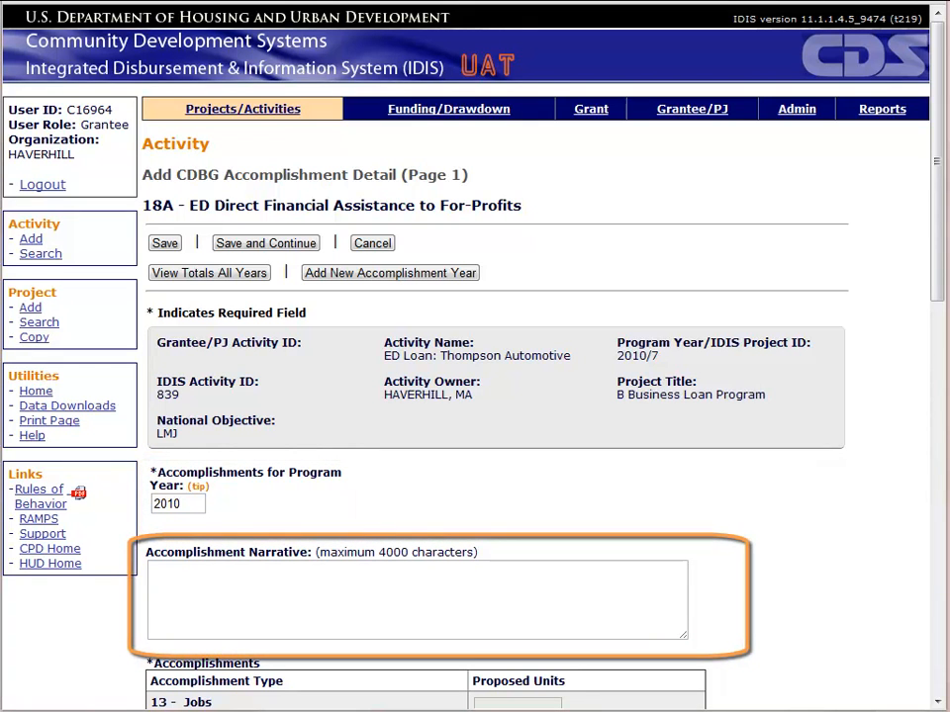
Step: Write the two-line narrative: four jobs created in 2010, open until the remaining job is filled
left_click(246, 583)
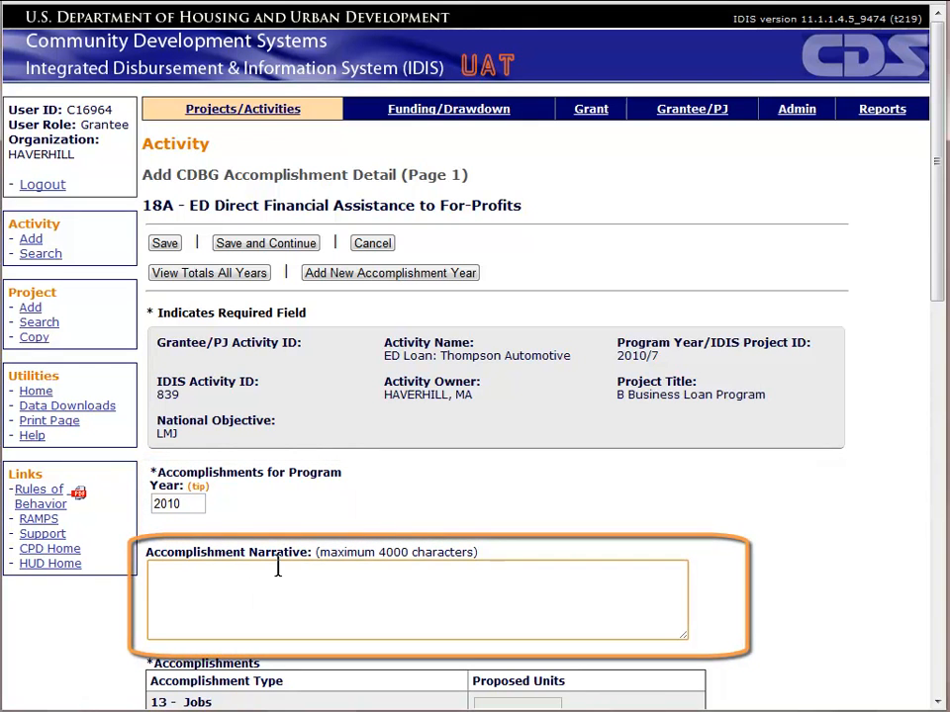
type("A total of four jobs were created in 2010")
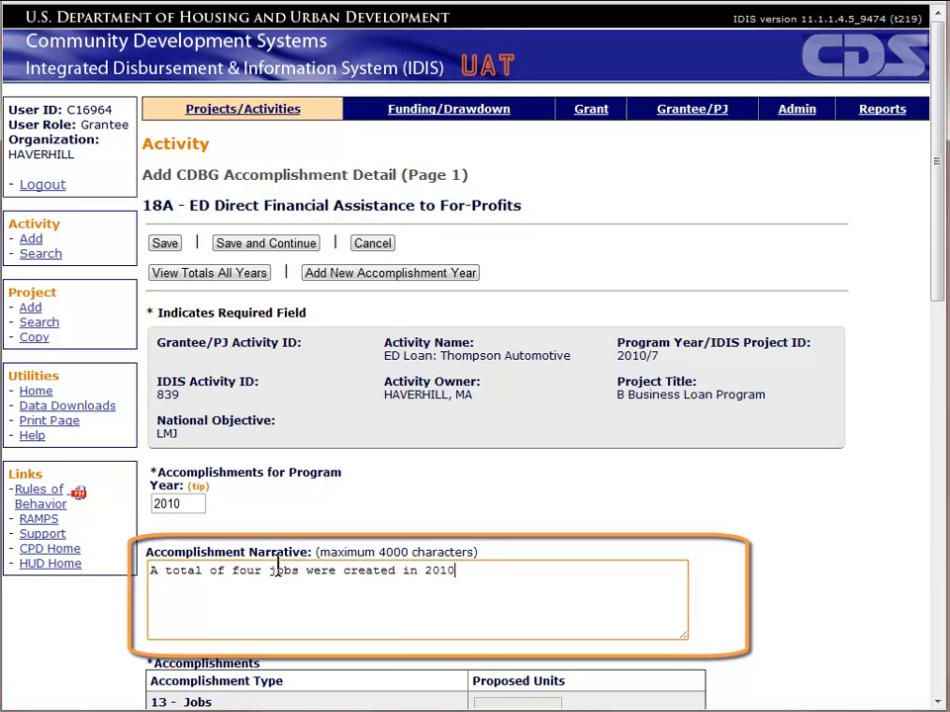
type(" (2 part-time and 2 full")
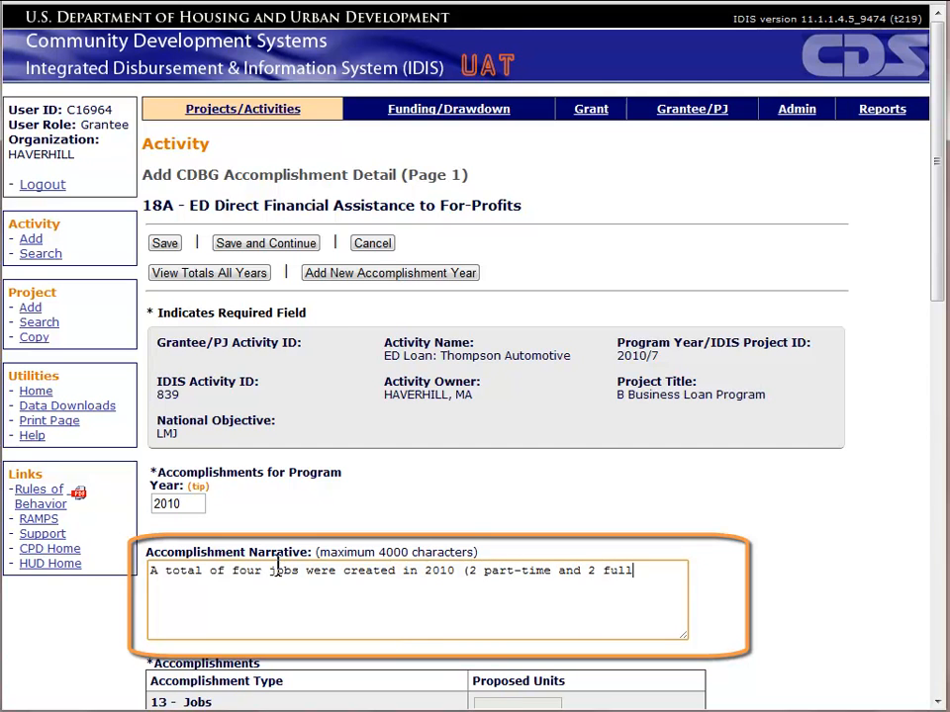
type("-time).")
key("Return")
type("Activity will remain open unti")
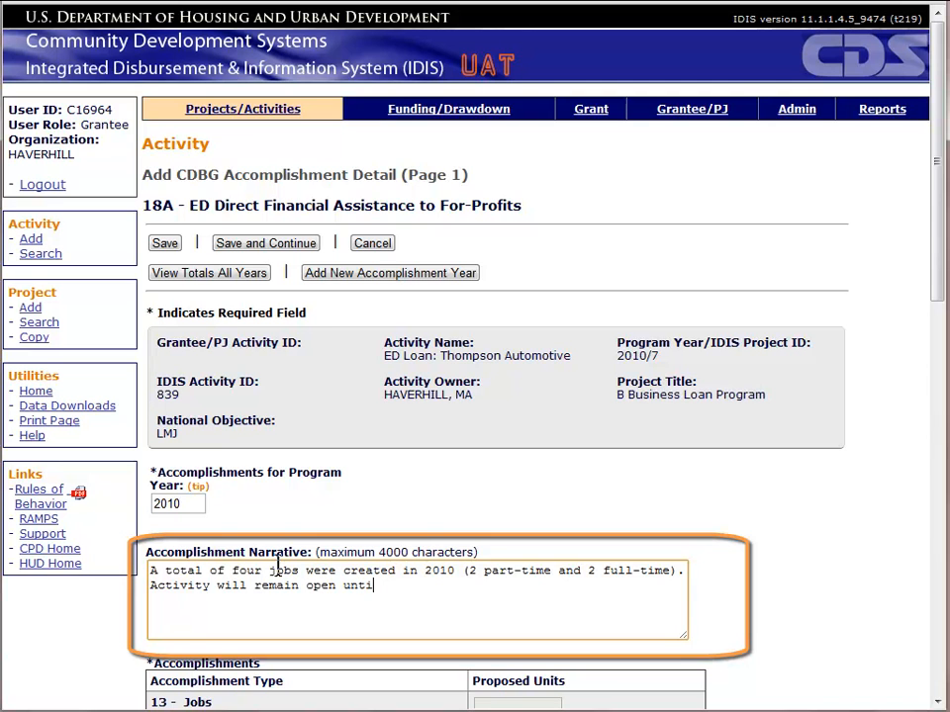
type("l remaining job is ")
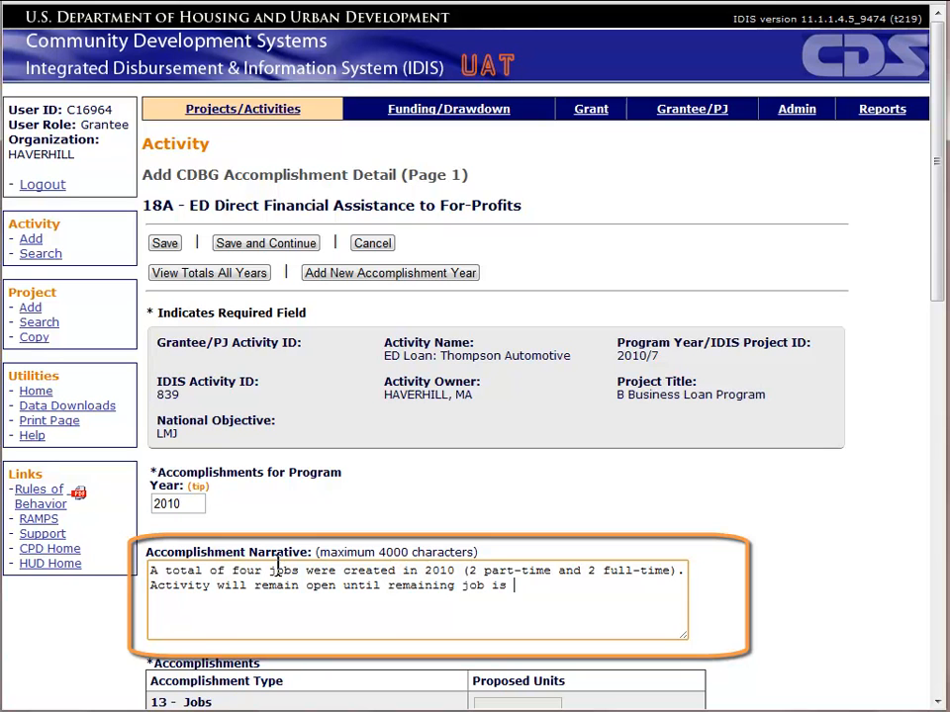
type("filled.")
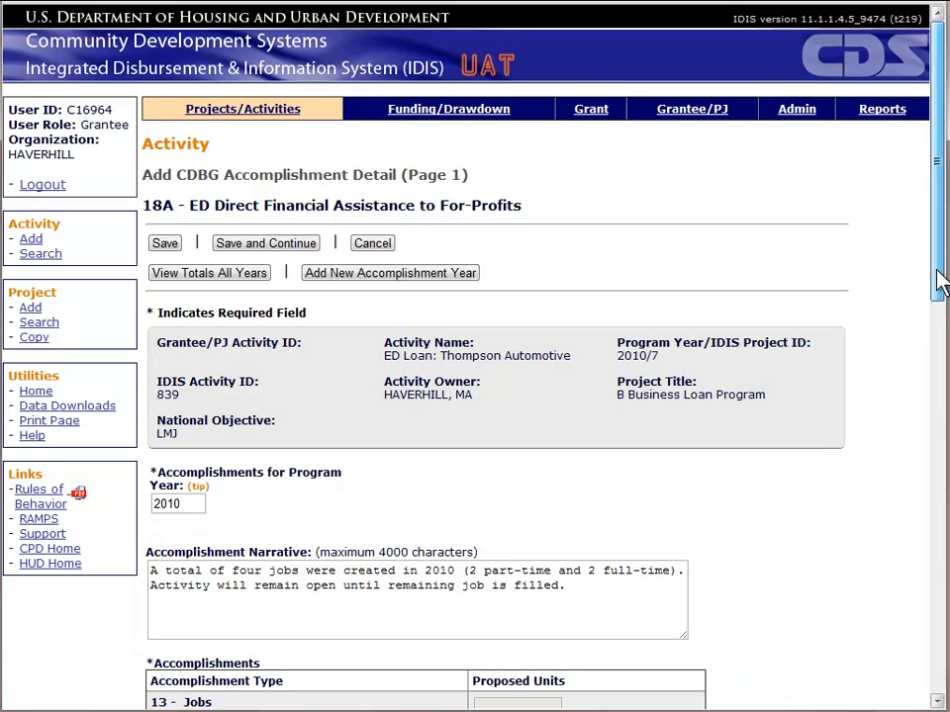
left_click_drag(936, 297, 935, 530)
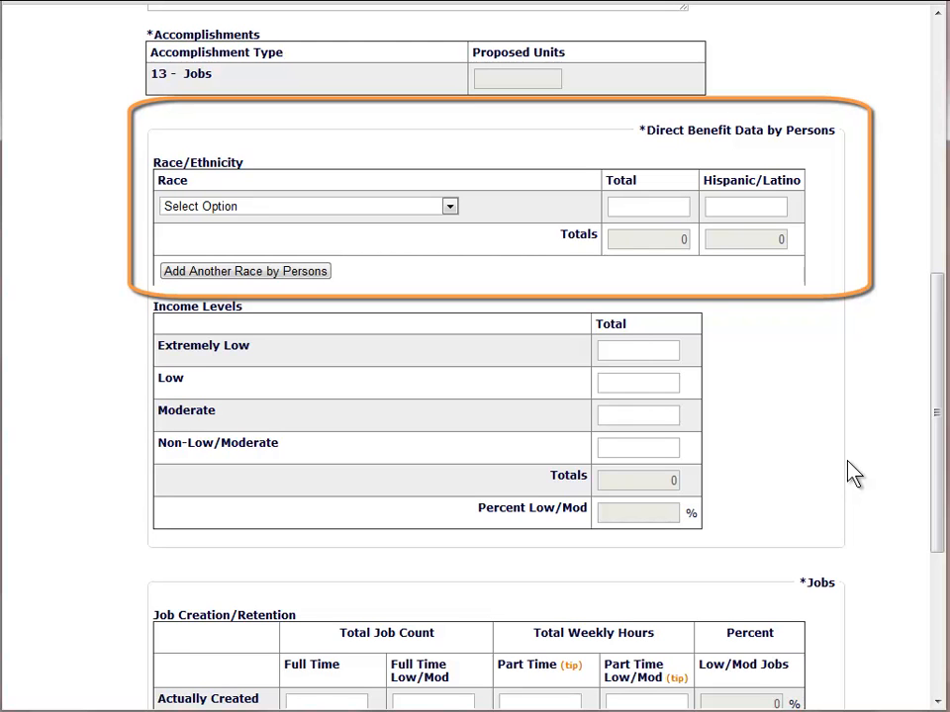
Step: Record 2 White beneficiaries, 1 of them Hispanic/Latino, in the first race row
left_click(450, 205)
left_click(437, 235)
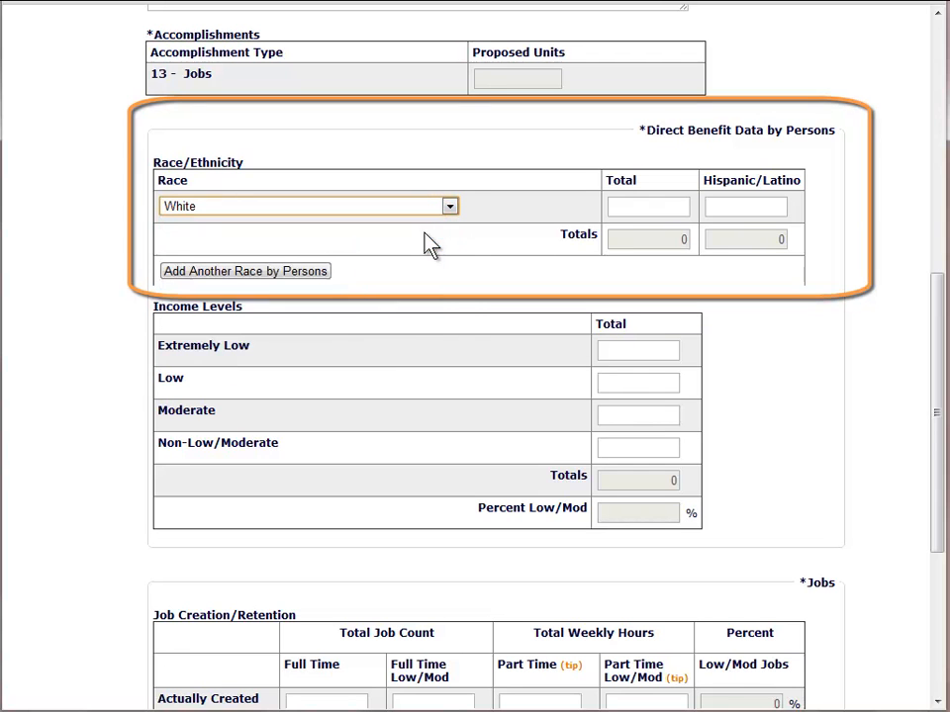
left_click(681, 207)
type("2")
left_click(723, 212)
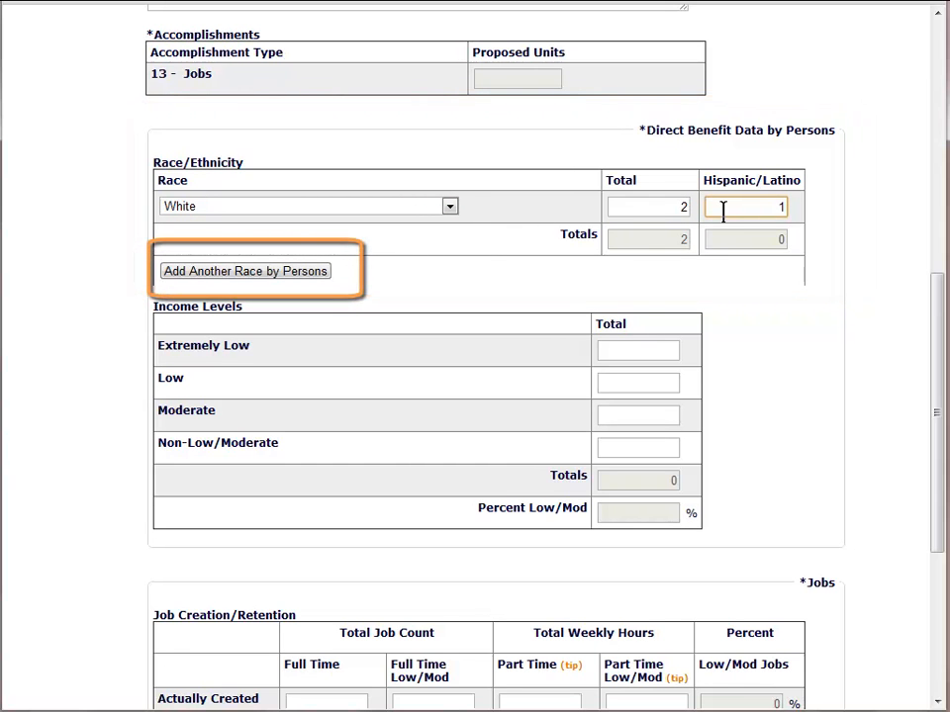
Step: Add a second race row with 2 Black/African American beneficiaries
left_click(324, 274)
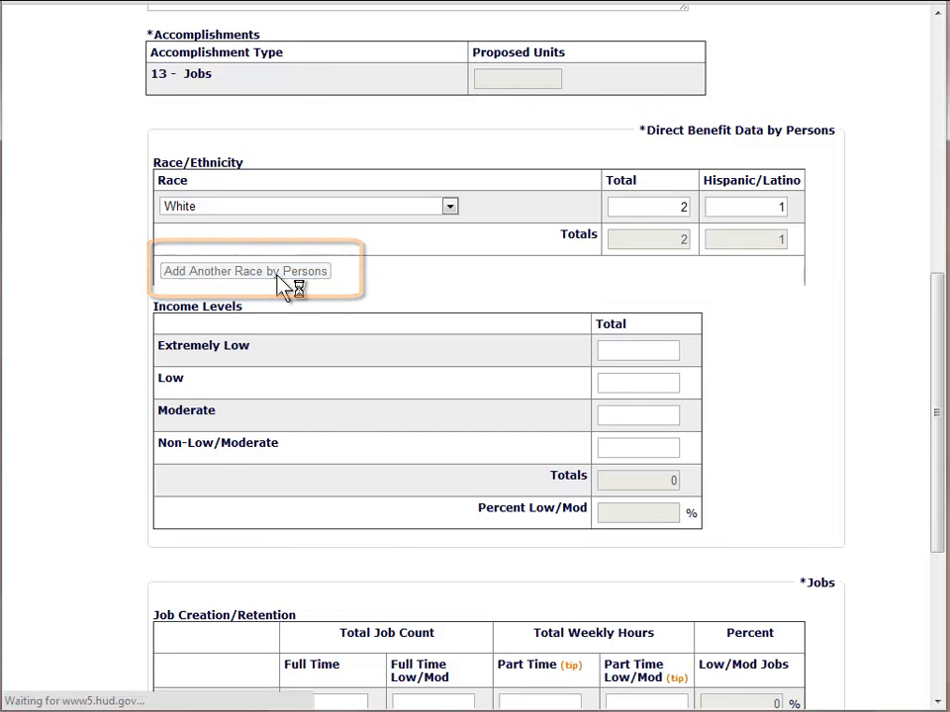
scroll(416, 356, "down", 6)
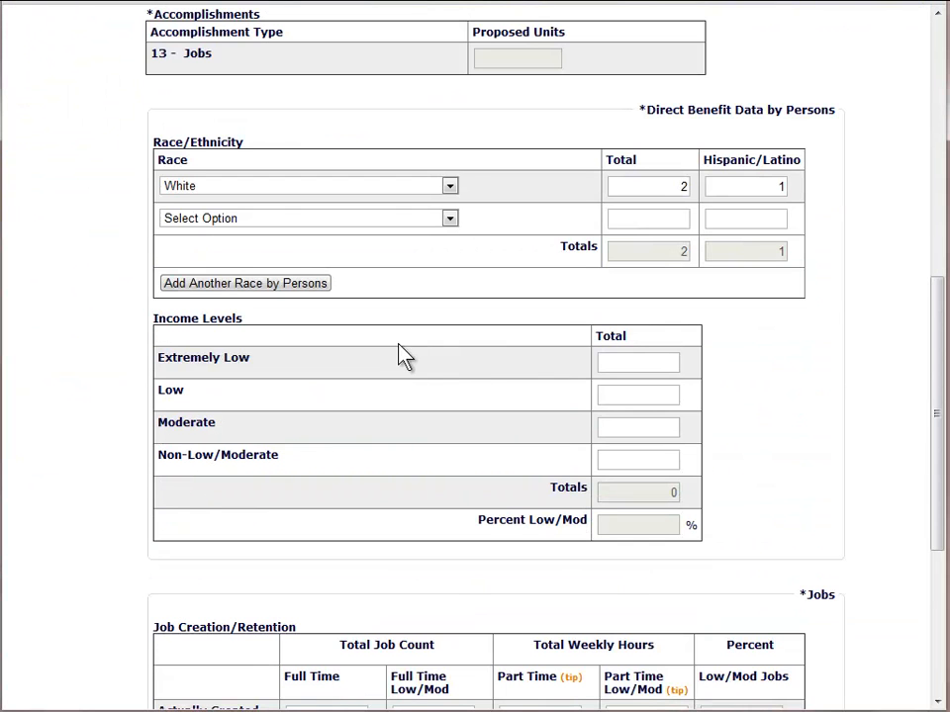
left_click(451, 220)
left_click(414, 269)
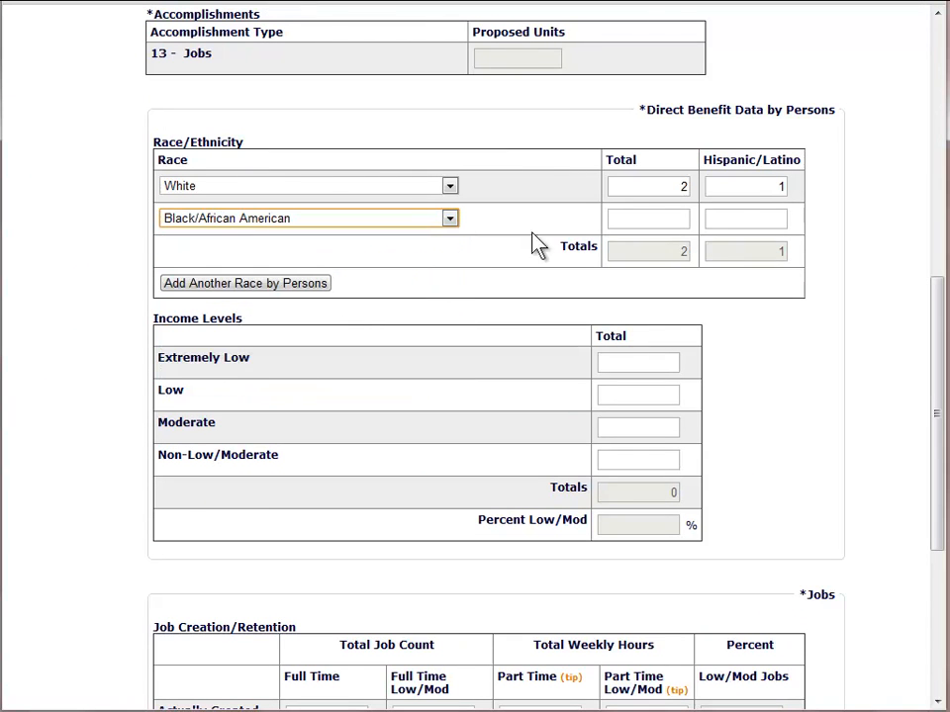
left_click(642, 219)
type("2")
key("Tab")
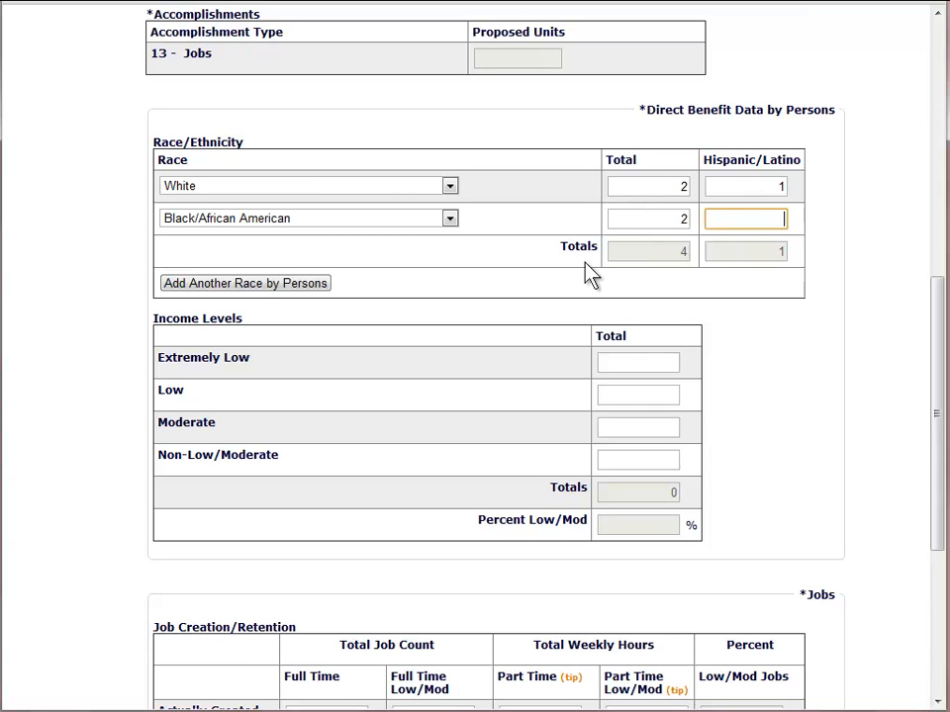
left_click_drag(939, 335, 939, 431)
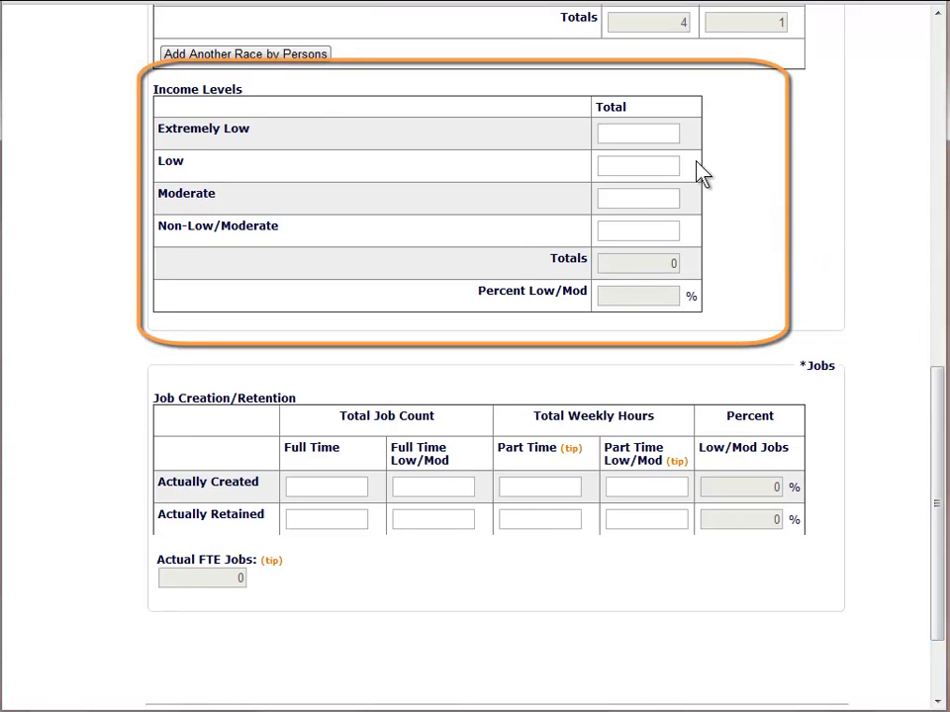
left_click(674, 132)
left_click(674, 132)
key("Tab")
type("1")
key("Tab")
key("Tab")
key("Tab")
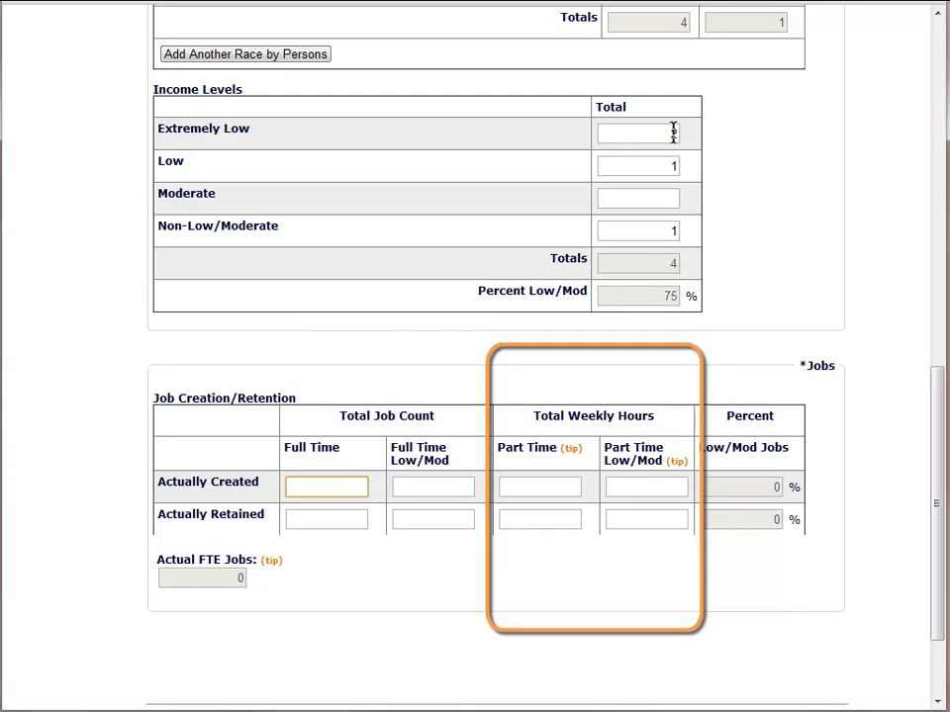
Step: Enter actually created jobs: 2 full-time (1 low/mod) and 40 part-time hours, 40 low/mod
type("2")
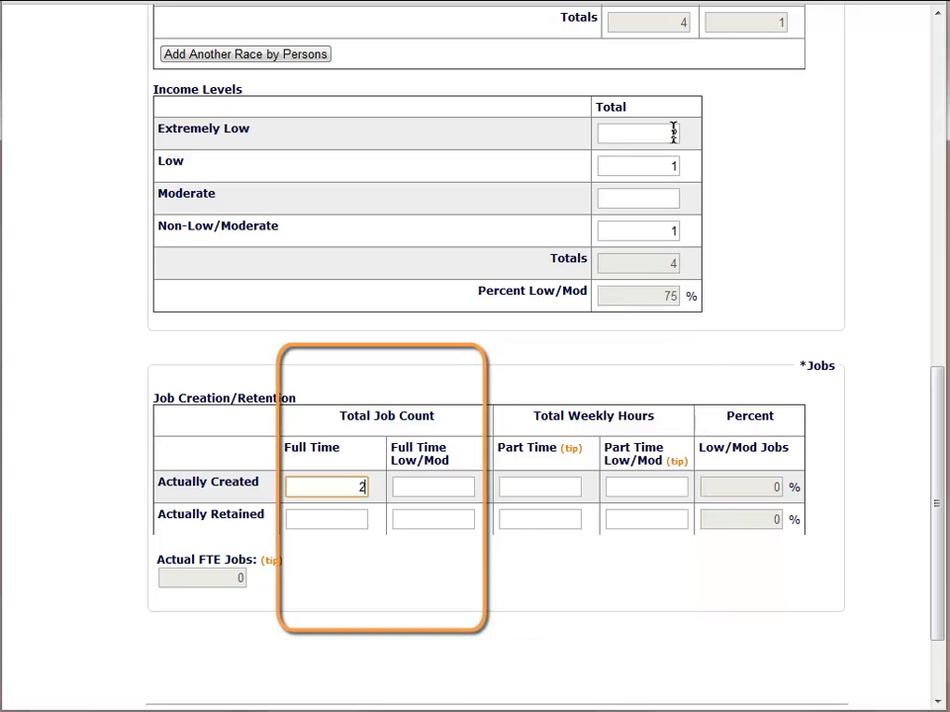
key("Caps_Lock")
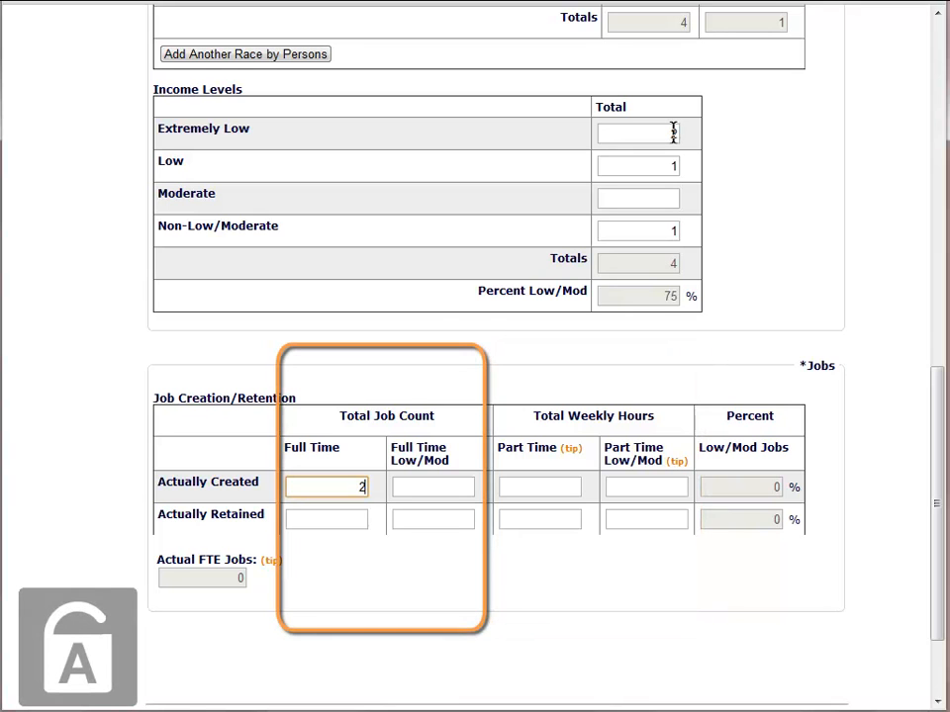
key("Tab")
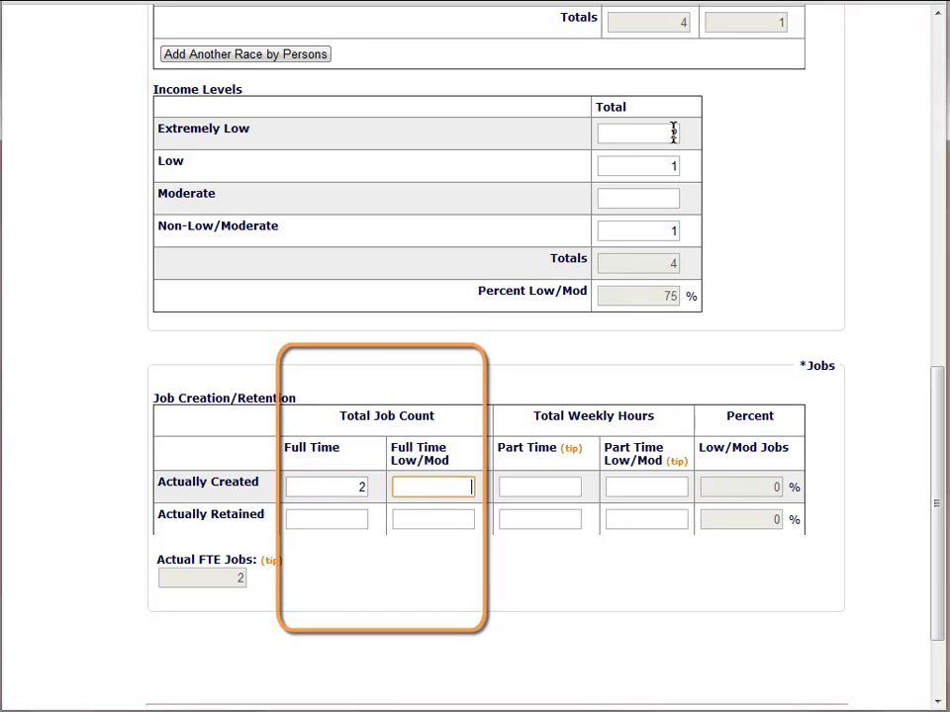
type("1")
key("Tab")
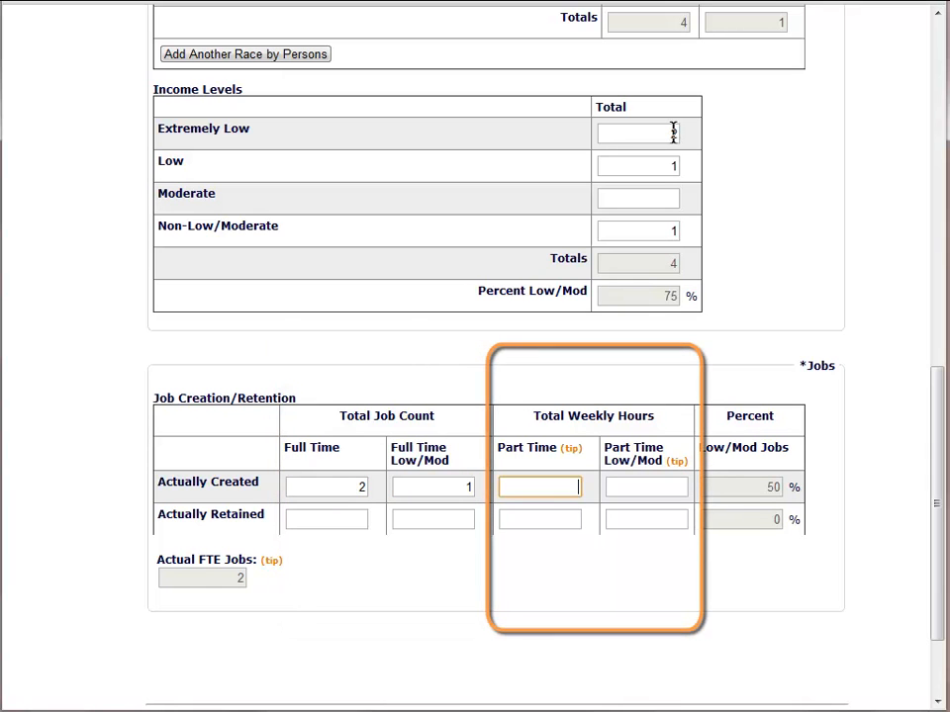
type("40")
key("Tab")
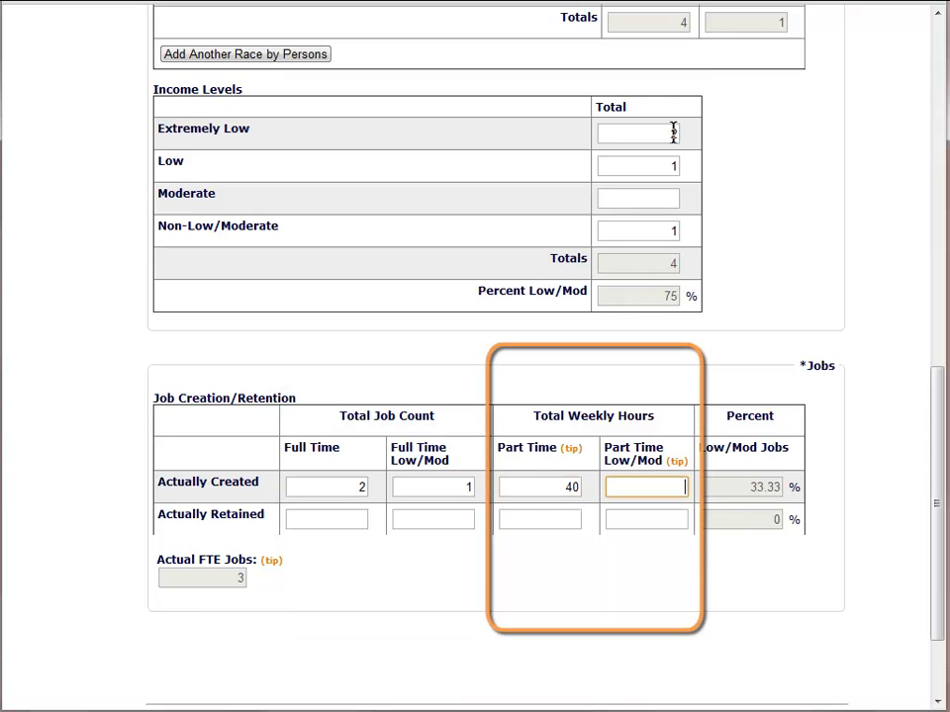
type("40")
key("Tab")
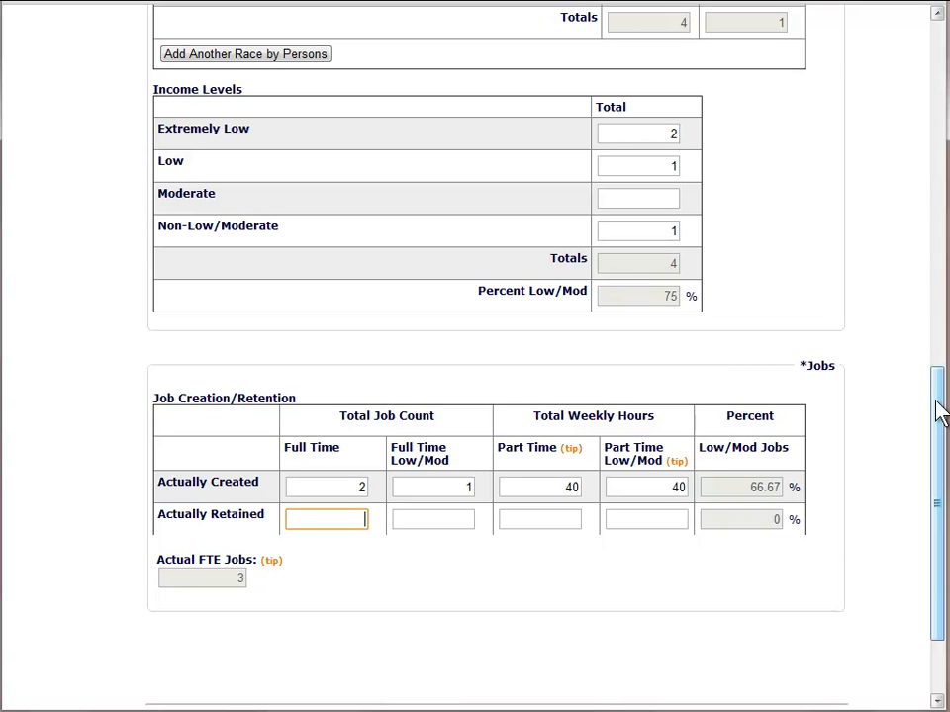
left_click_drag(940, 413, 943, 484)
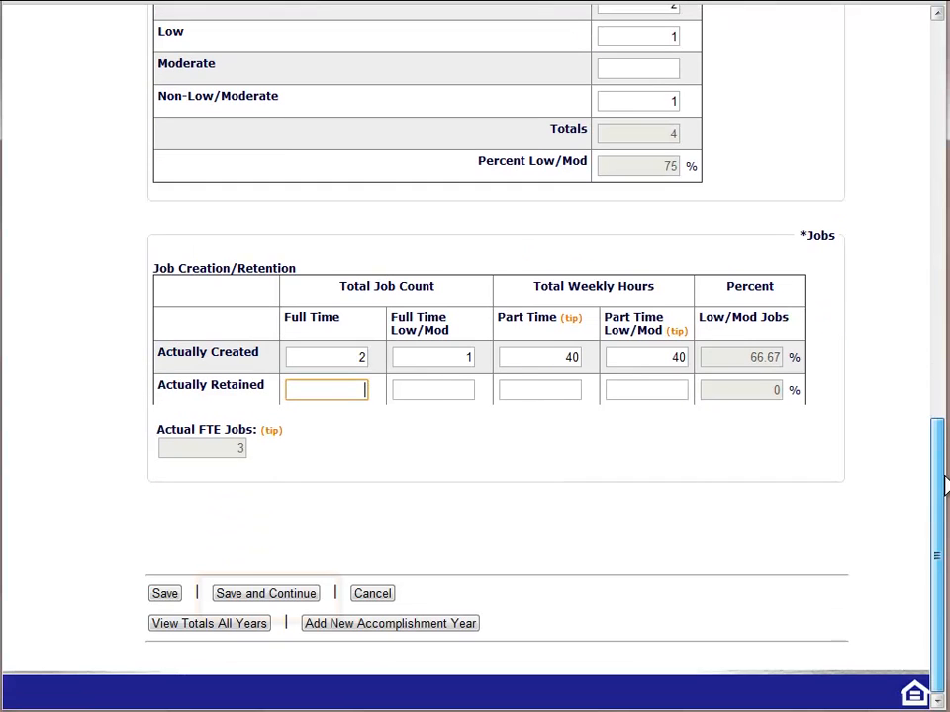
Step: Save the job figures, continue to page 2 and scroll to Job Performance Measures
left_click(265, 593)
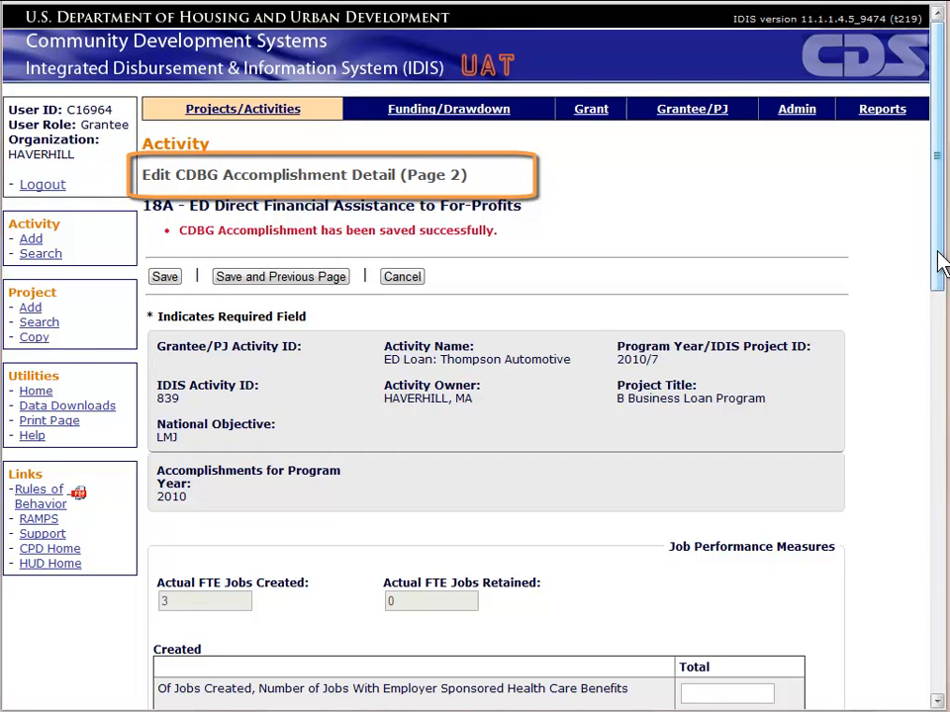
scroll(943, 268, "down", 5)
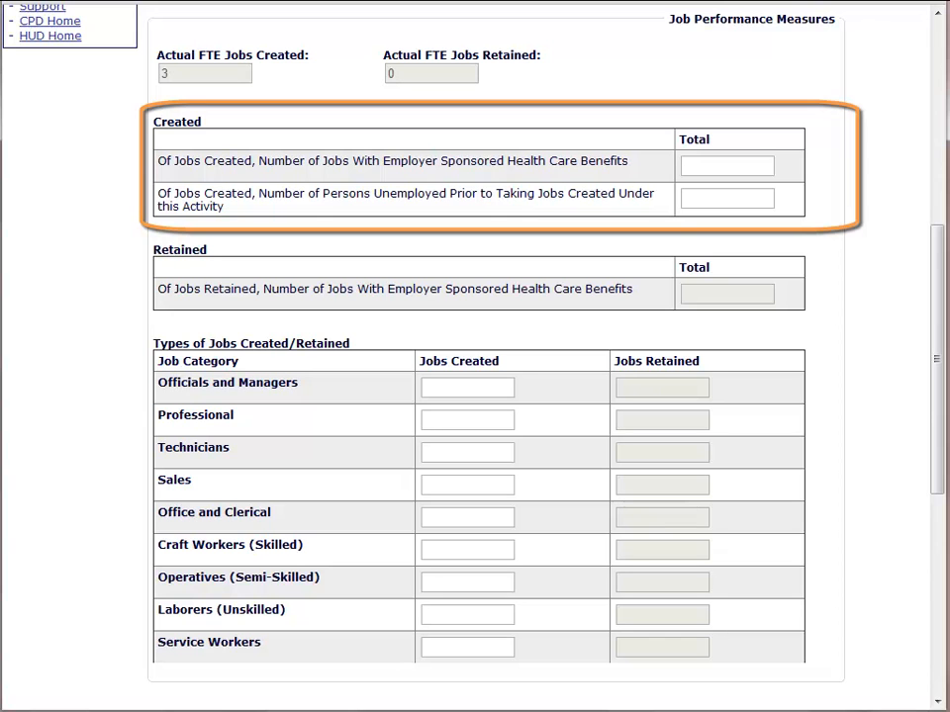
Step: Enter 3 created jobs with employer health benefits and 3 filled by previously unemployed persons
left_click(756, 165)
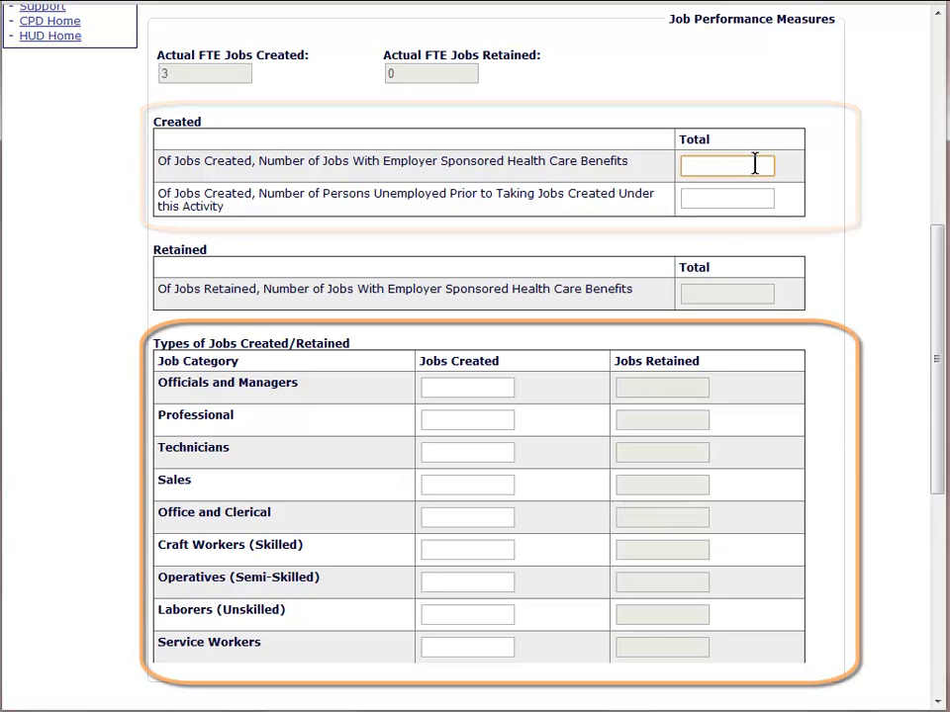
type("3")
key("Tab")
type("3")
key("Tab")
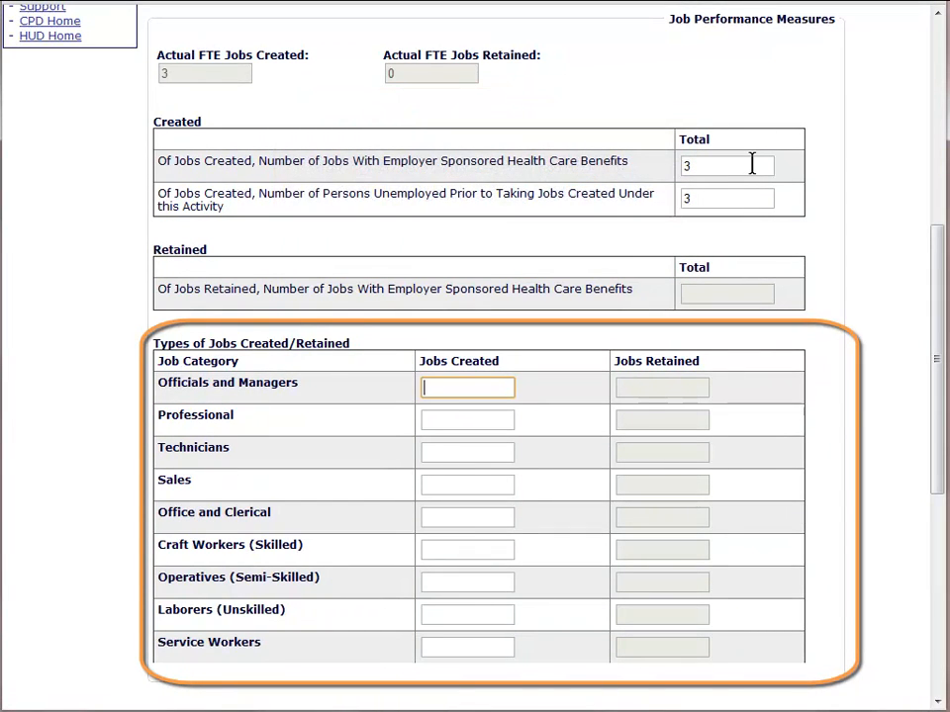
Step: Enter jobs created by category: 1 Officials and Managers, 1 Office and Clerical, 2 Technicians
type("1")
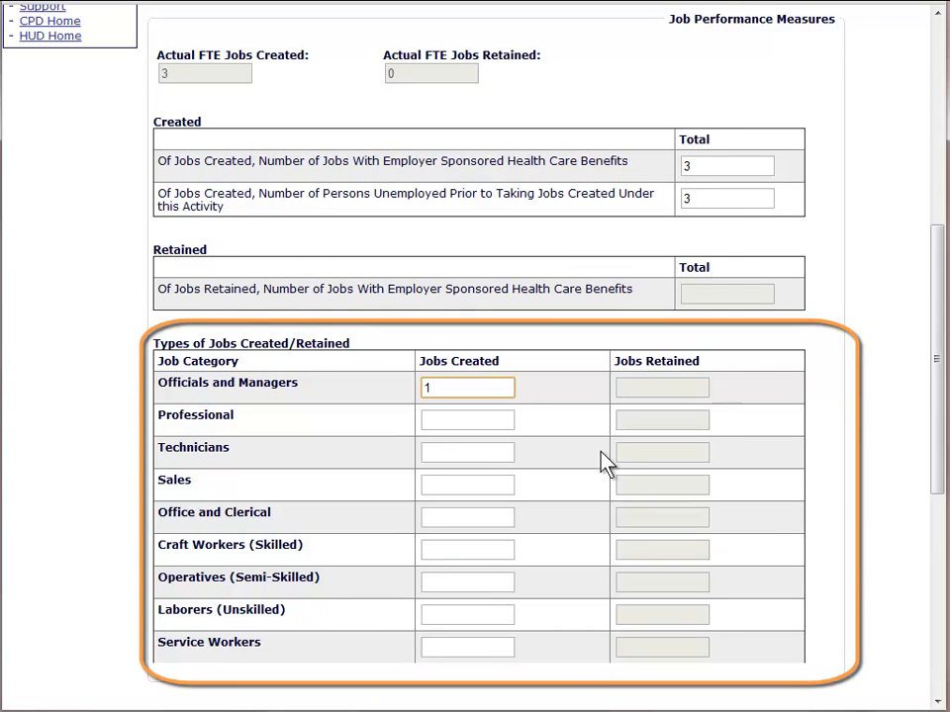
left_click(478, 515)
type("1")
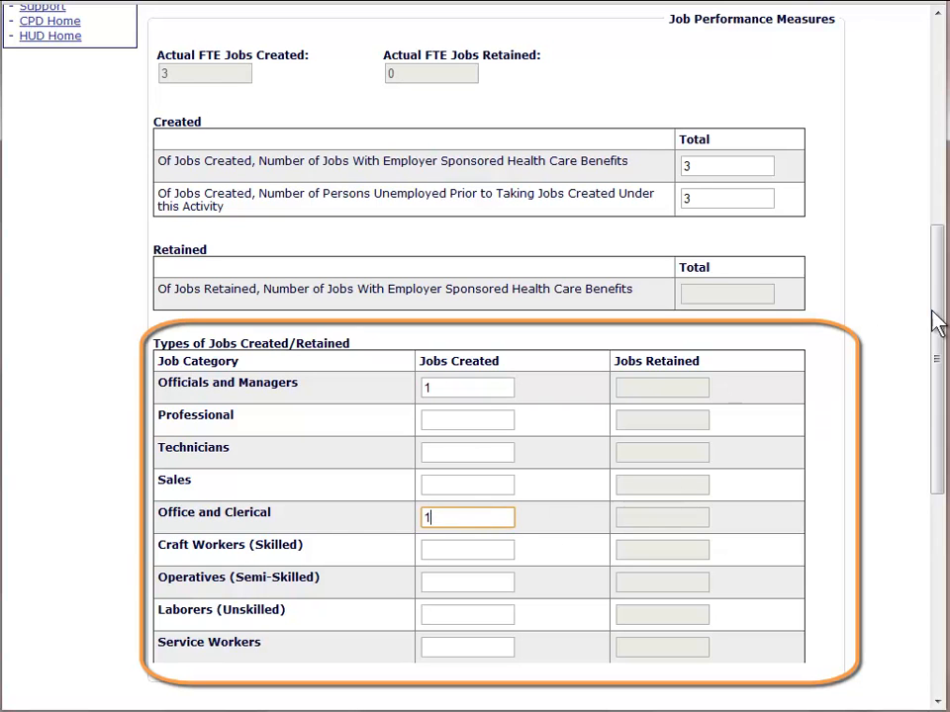
left_click(467, 446)
type("2")
left_click_drag(938, 463, 942, 684)
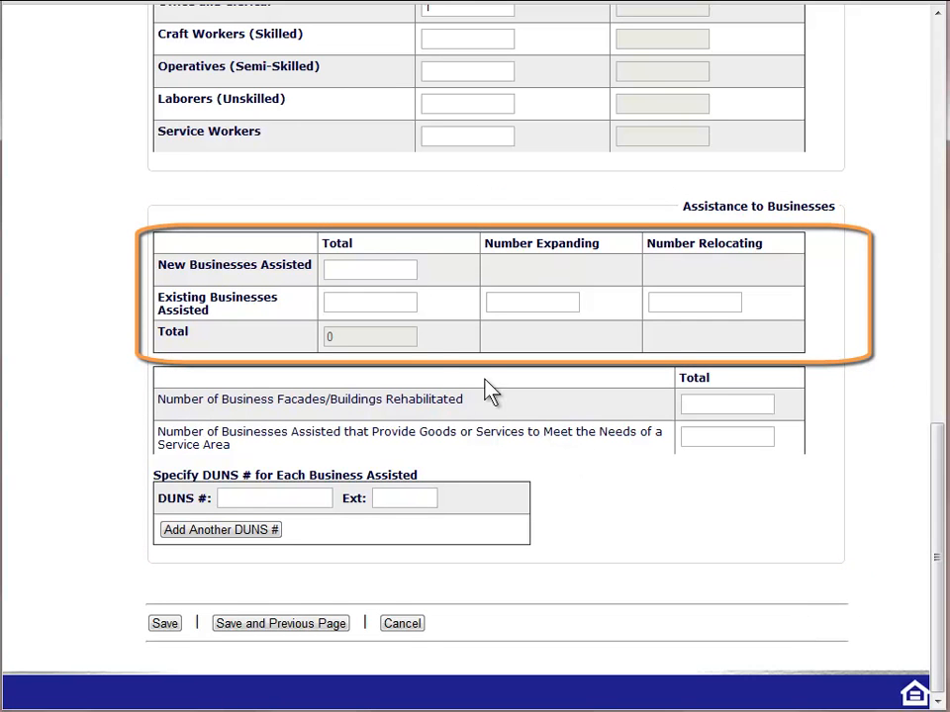
Step: Enter 1 existing business assisted and expanding, 1 facade rehabilitated, and 1 meeting area needs
left_click(366, 299)
type("1")
left_click(521, 302)
type("1")
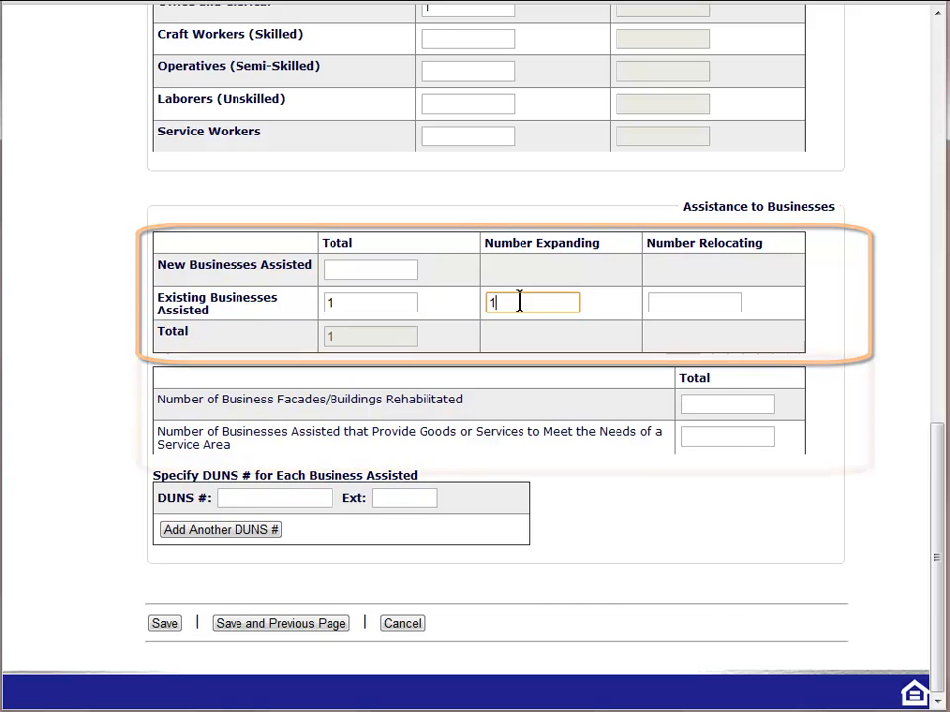
left_click(754, 404)
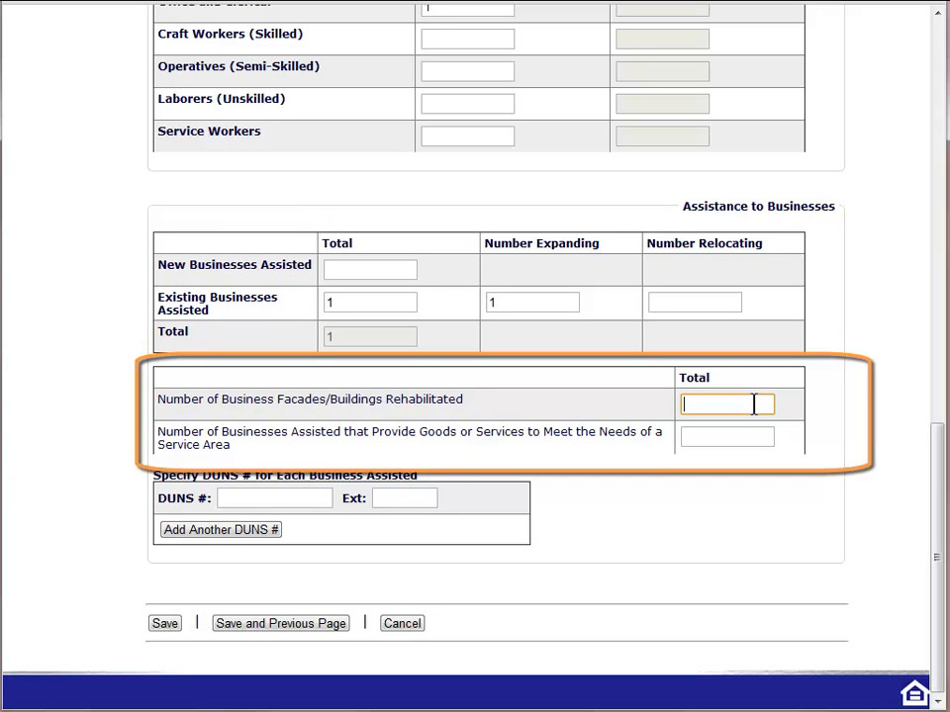
type("1")
left_click(757, 439)
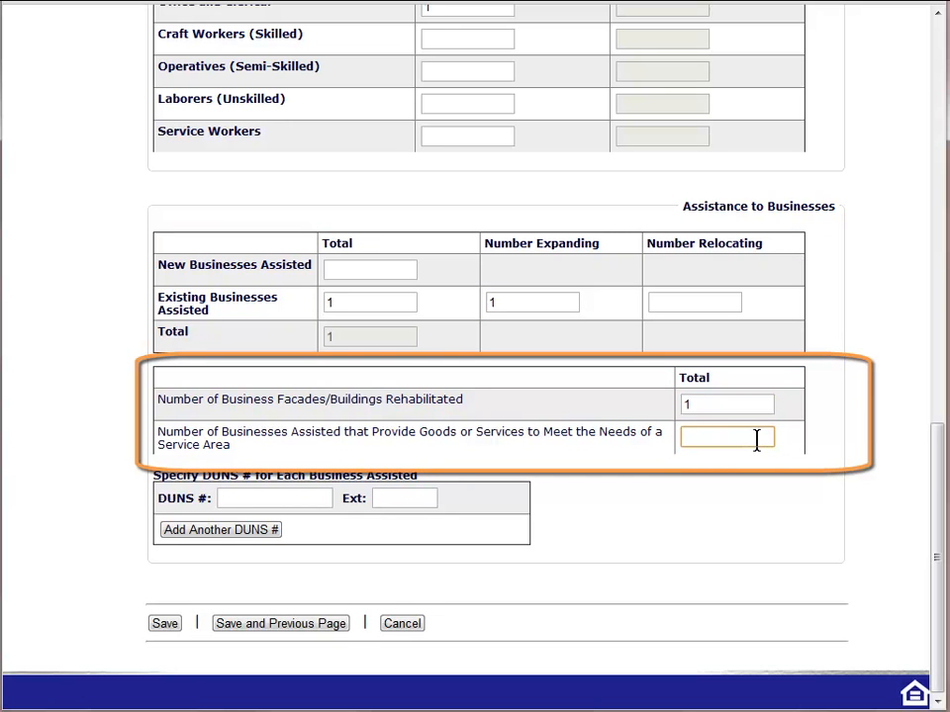
type("1")
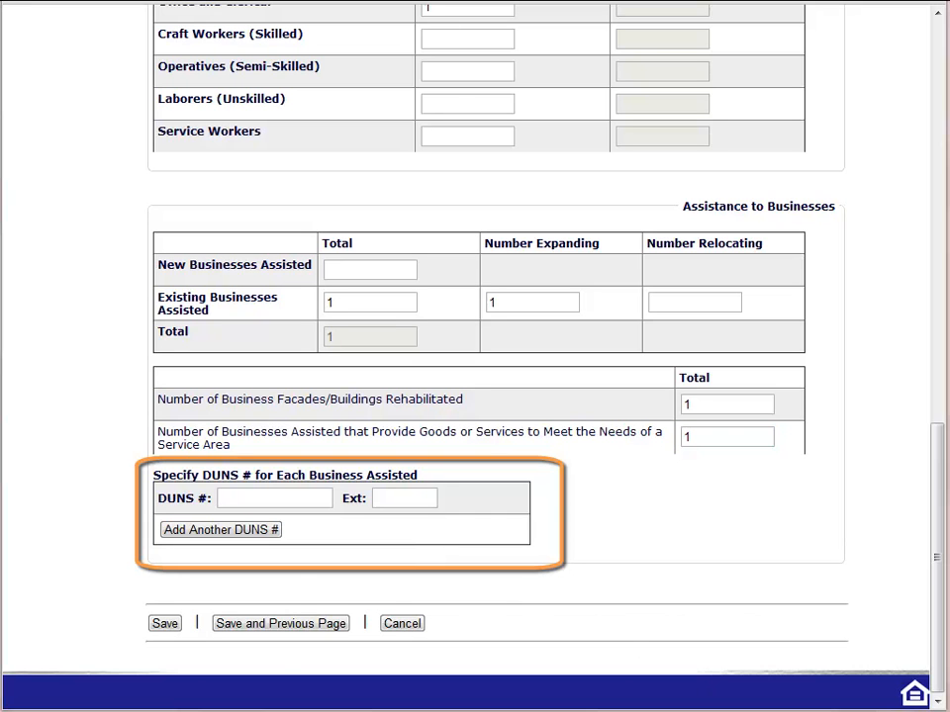
Step: Enter the assisted business's nine-digit DUNS number in the DUNS # field
left_click(251, 497)
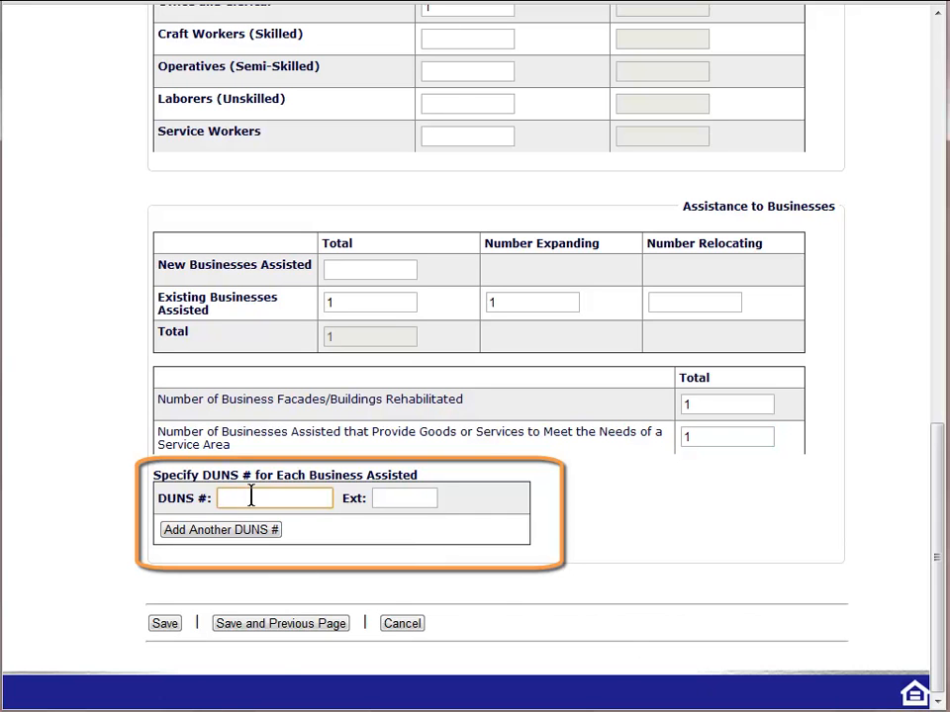
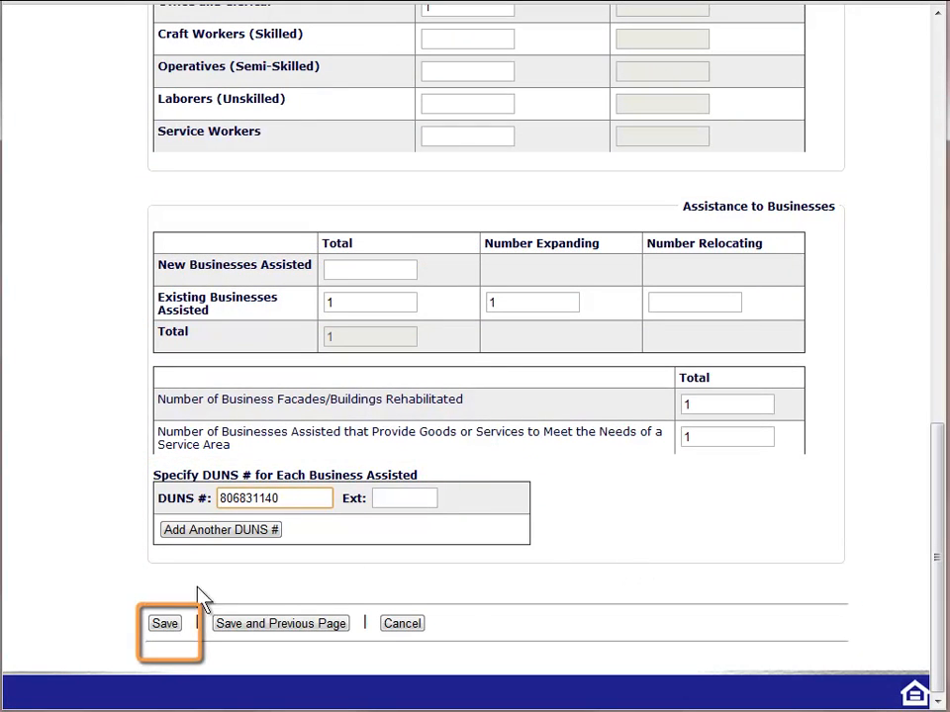
Step: Save page 2, then reopen activity 839's 2010 CDBG accomplishment through Edit CDBG Accomp
left_click(164, 625)
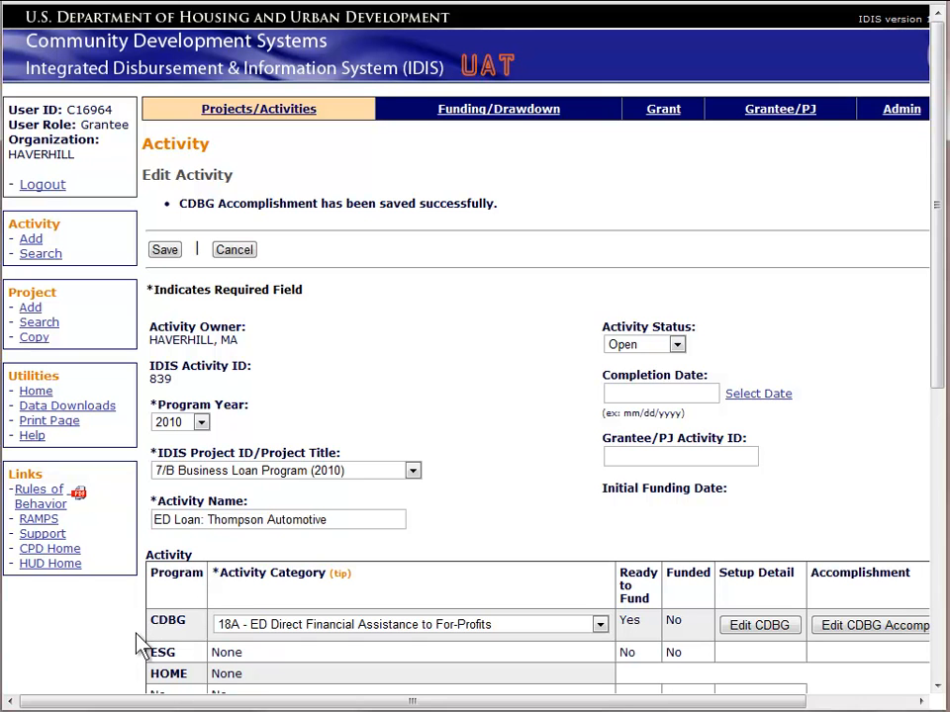
left_click_drag(159, 705, 290, 702)
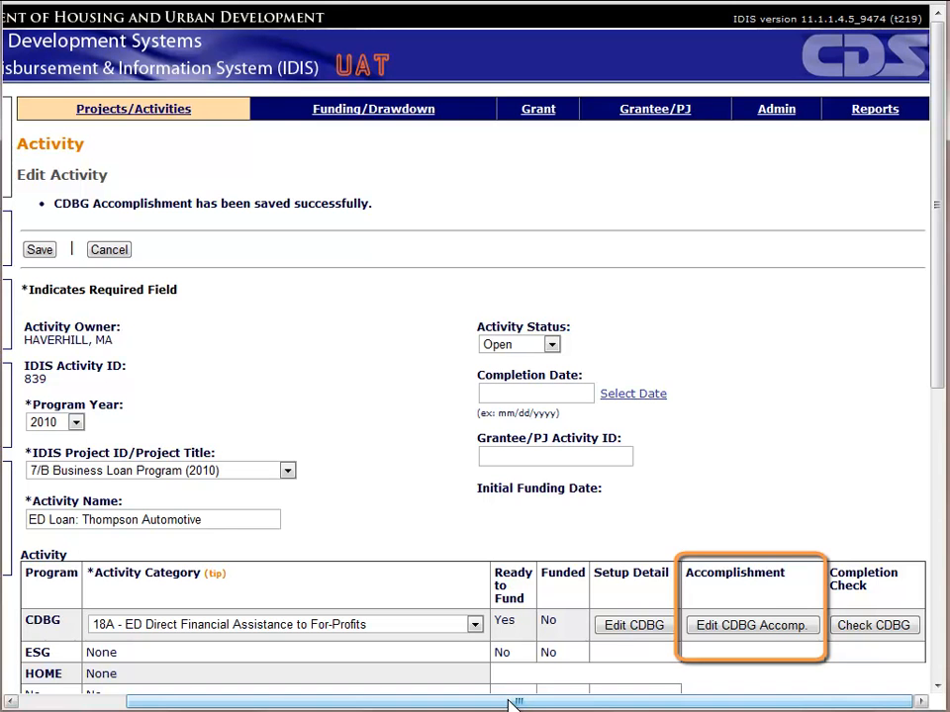
left_click(714, 625)
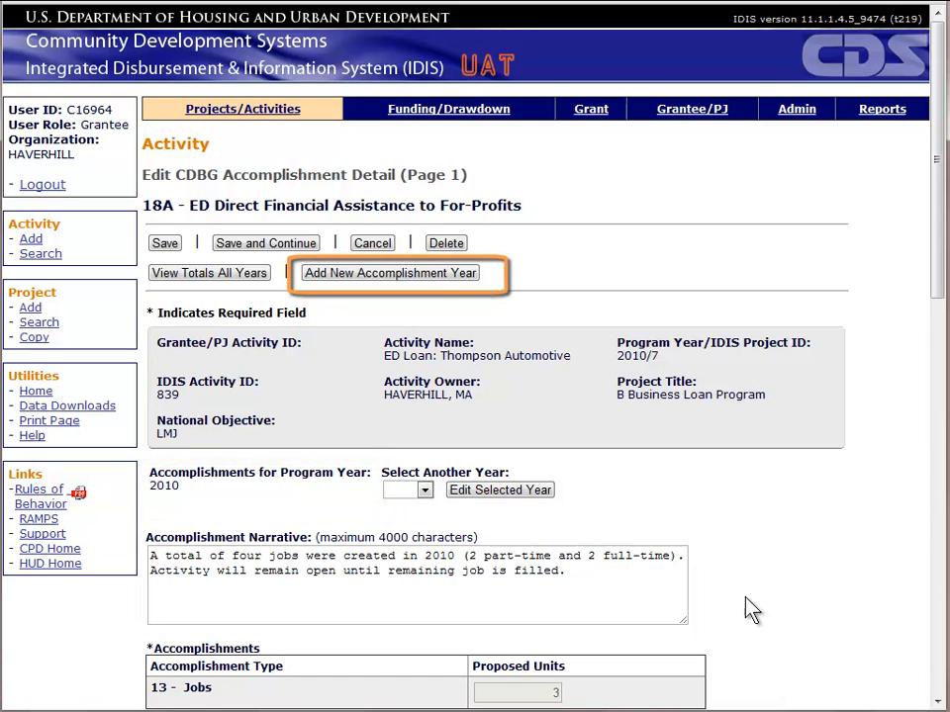
Step: Add program year 2011 with narrative 'Final job was created. Business has now satisified job creation requirements.'
left_click(415, 278)
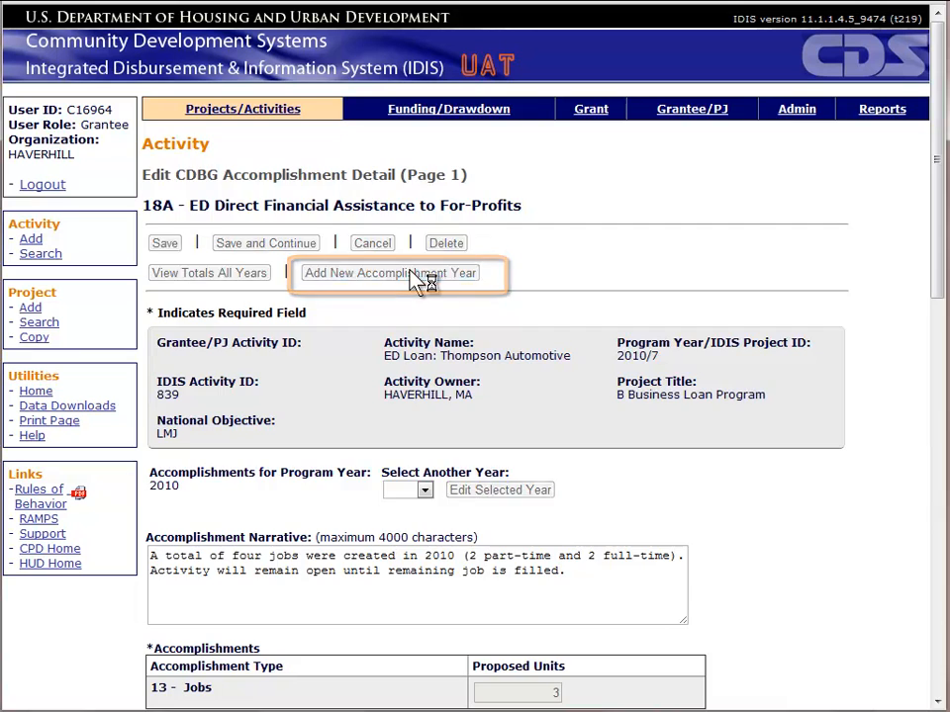
left_click(169, 504)
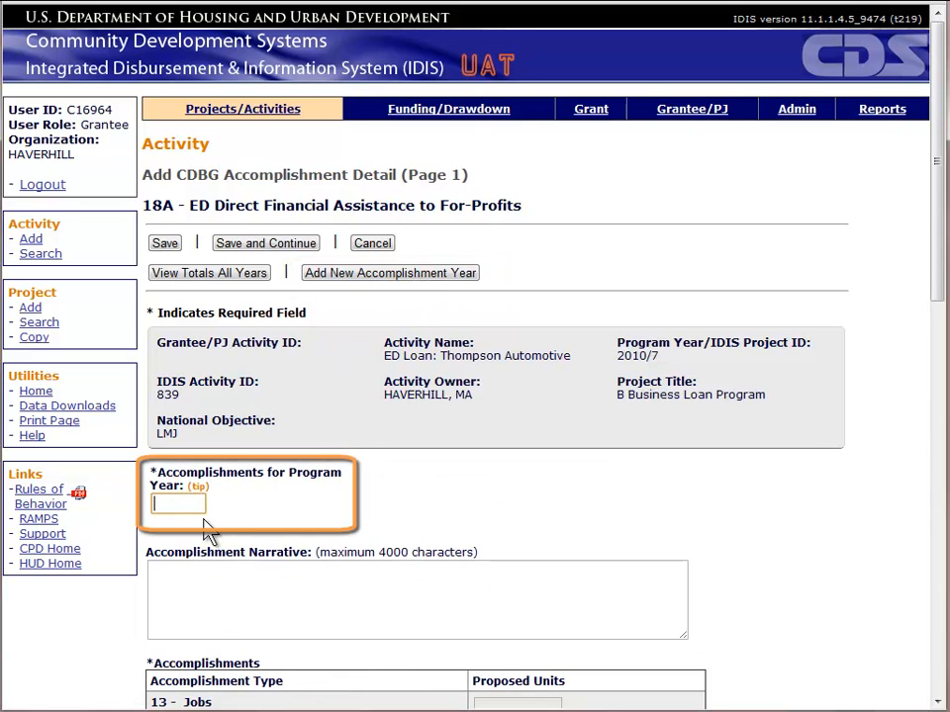
type("2011")
key("Tab")
type("Fin")
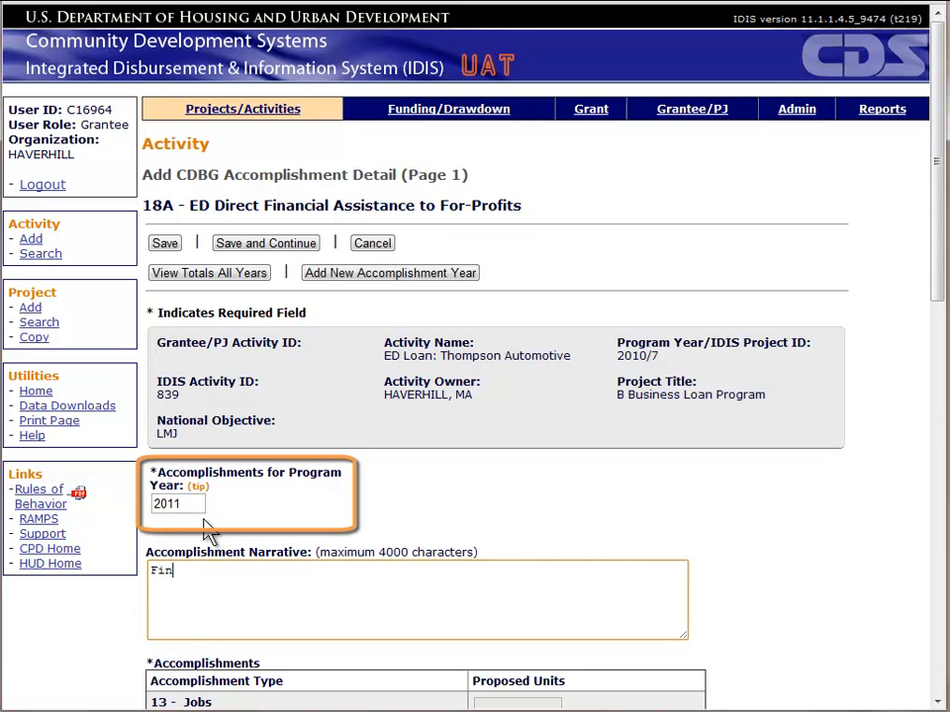
type("al job was created. Business ")
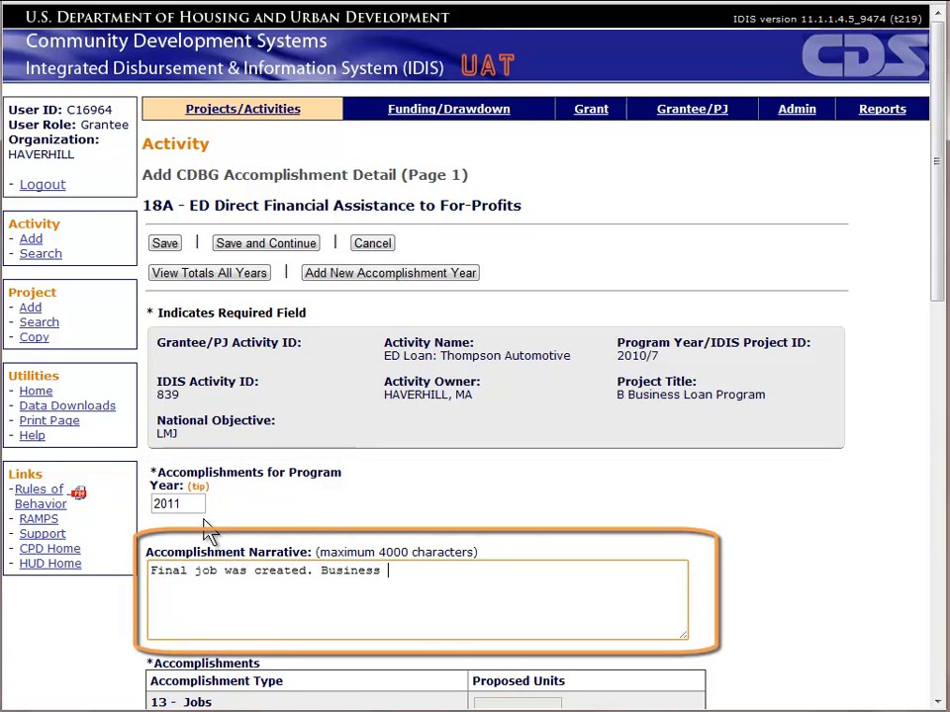
type("has now satisified job creation requir")
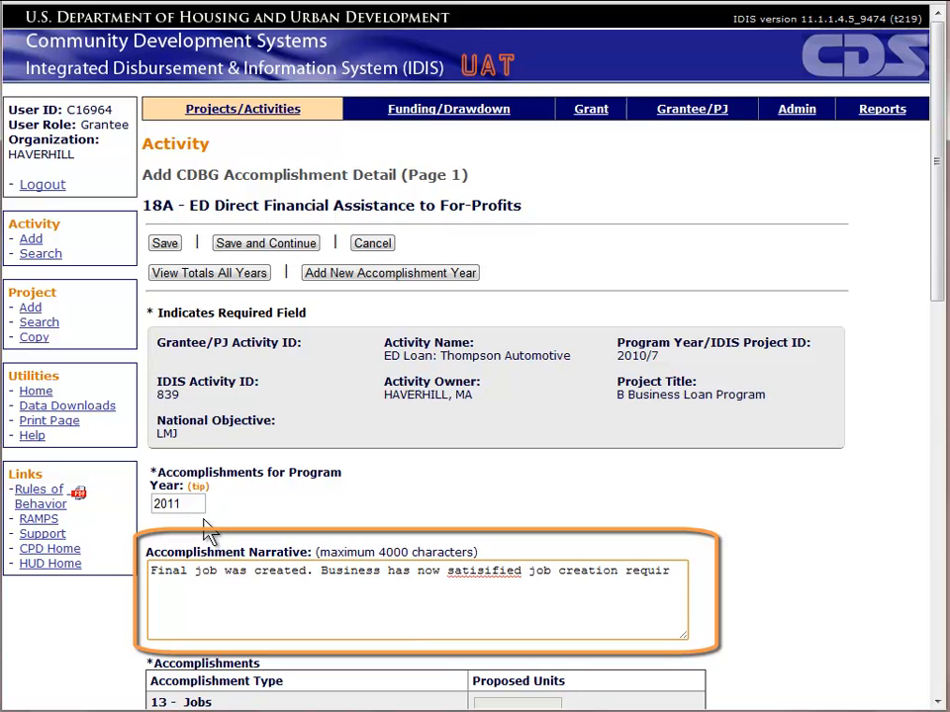
type("ements.")
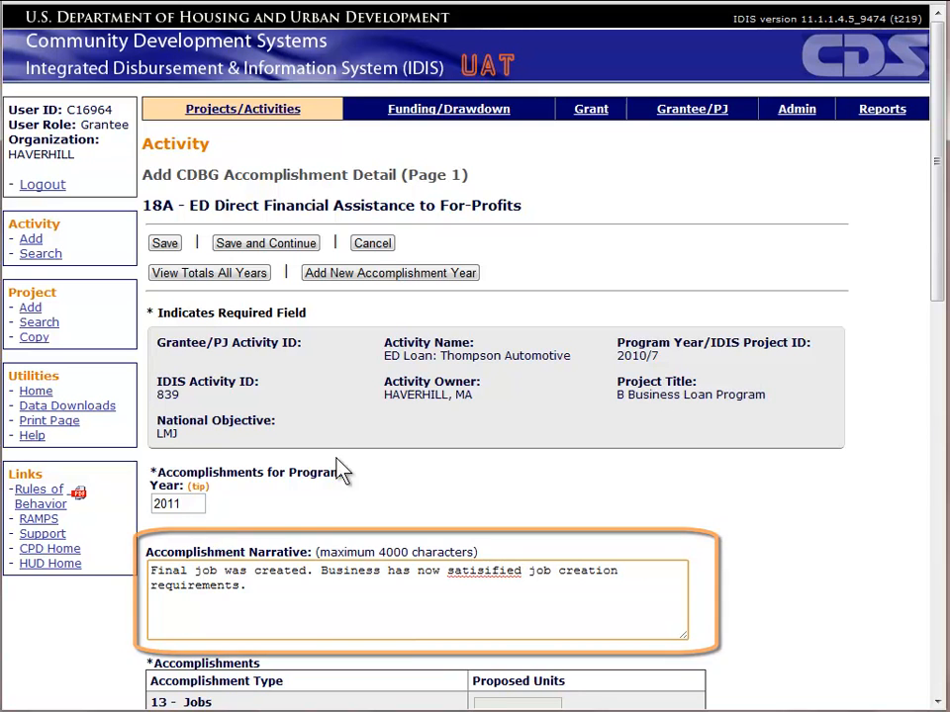
left_click_drag(938, 277, 920, 520)
Step: Record one Asian beneficiary, with total 1, counted under Low income
left_click(417, 244)
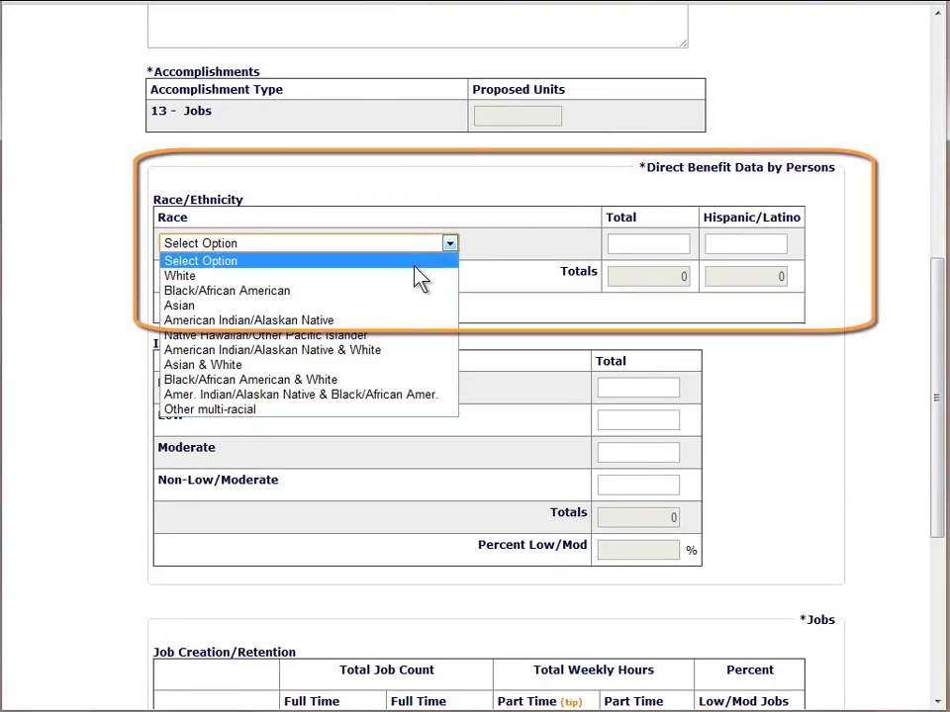
left_click(399, 306)
left_click(665, 242)
type("1")
left_click(621, 419)
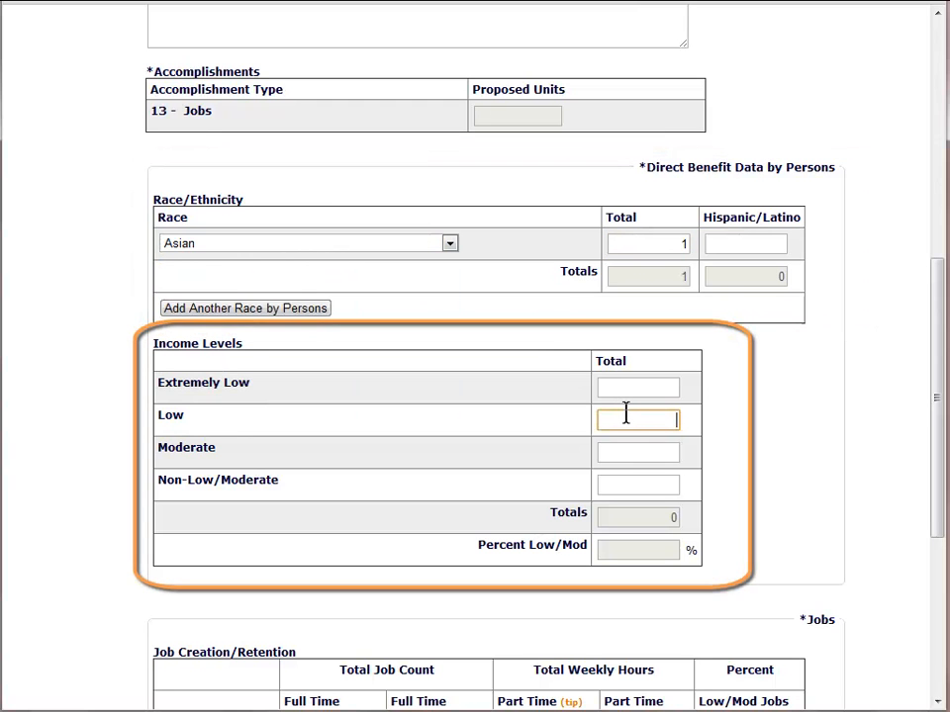
type("1")
left_click(778, 454)
left_click_drag(935, 432, 941, 554)
Step: Enter 1 full-time job actually created and 1 full-time low/mod job
left_click(335, 431)
type("1")
type("1")
left_click(434, 525)
scroll(940, 566, "down", 2)
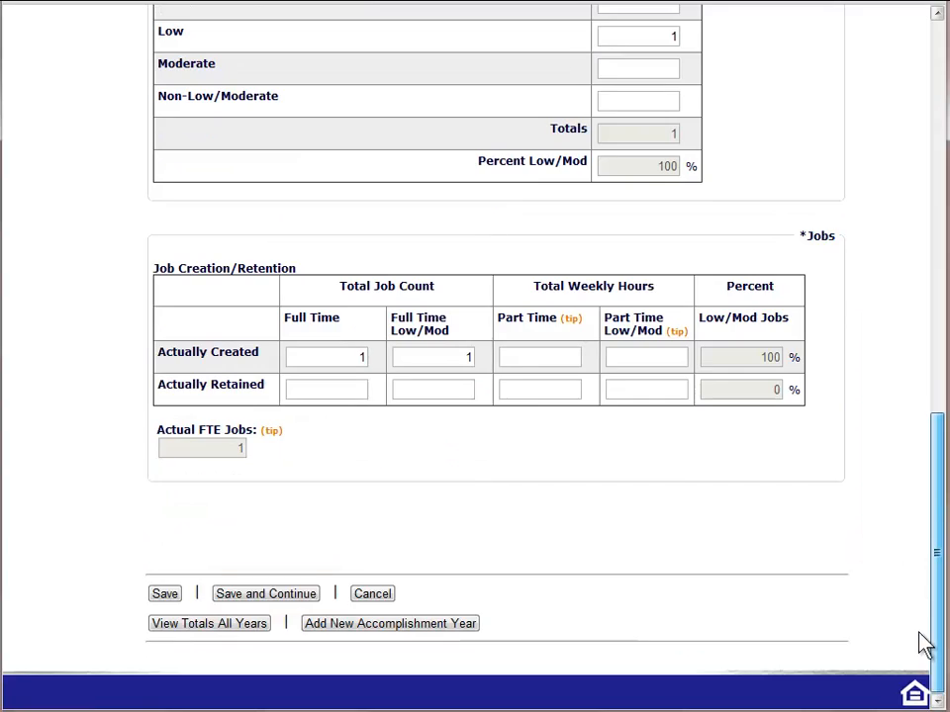
Step: Save page 1, then enter 1 in both jobs-created totals and 1 Technician job
left_click(293, 599)
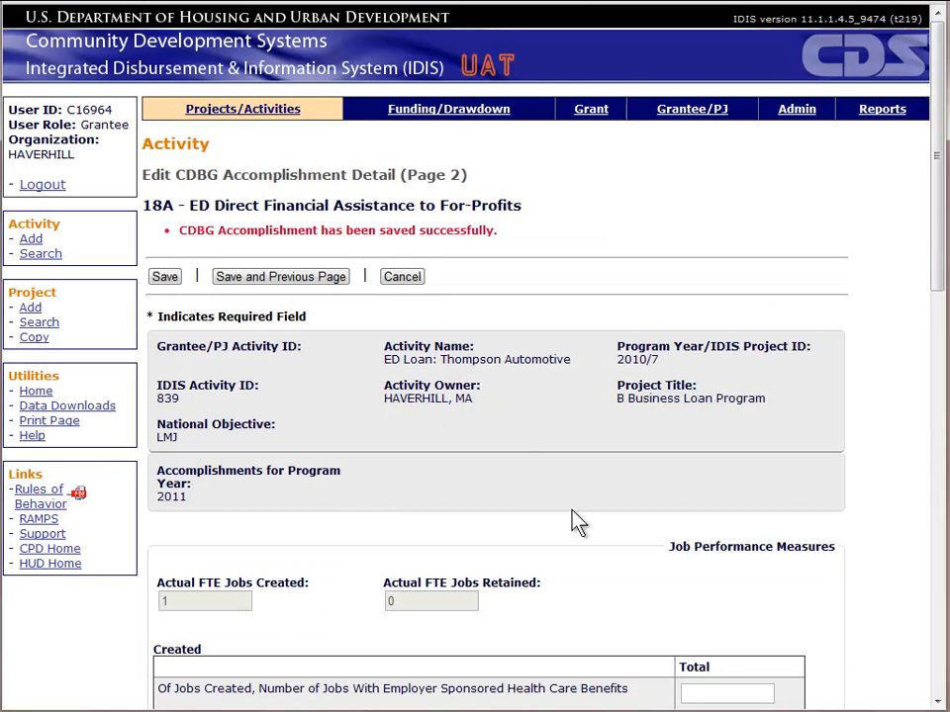
left_click_drag(938, 262, 933, 432)
left_click(698, 248)
type("1")
left_click(702, 279)
type("1")
left_click_drag(933, 332, 930, 461)
left_click(447, 215)
type("1")
Step: Record 1 existing expanding business, 1 rehabilitated facade and 1 service-area business, then save
left_click_drag(935, 368, 910, 485)
left_click(396, 297)
type("1")
left_click(537, 305)
type("1")
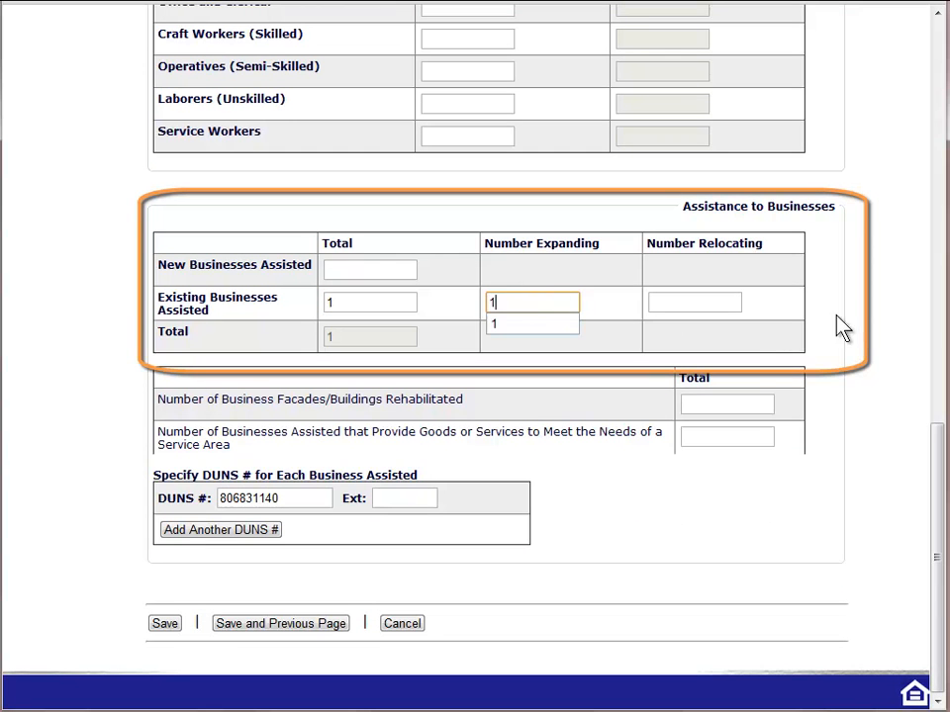
left_click(848, 332)
left_click(746, 406)
type("1")
left_click(723, 439)
type("1")
left_click(685, 509)
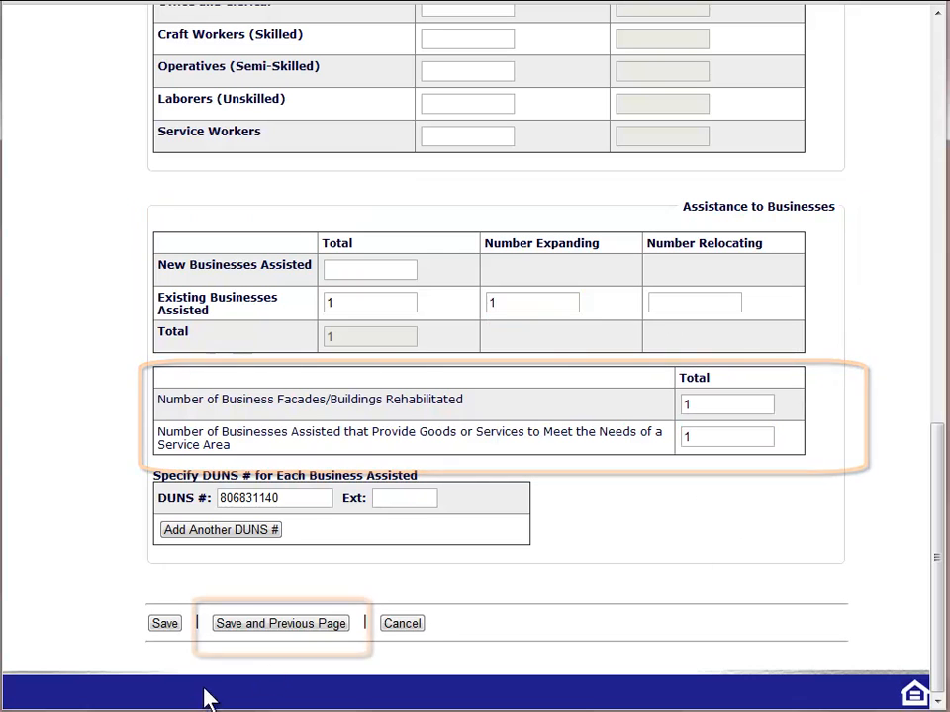
left_click(250, 635)
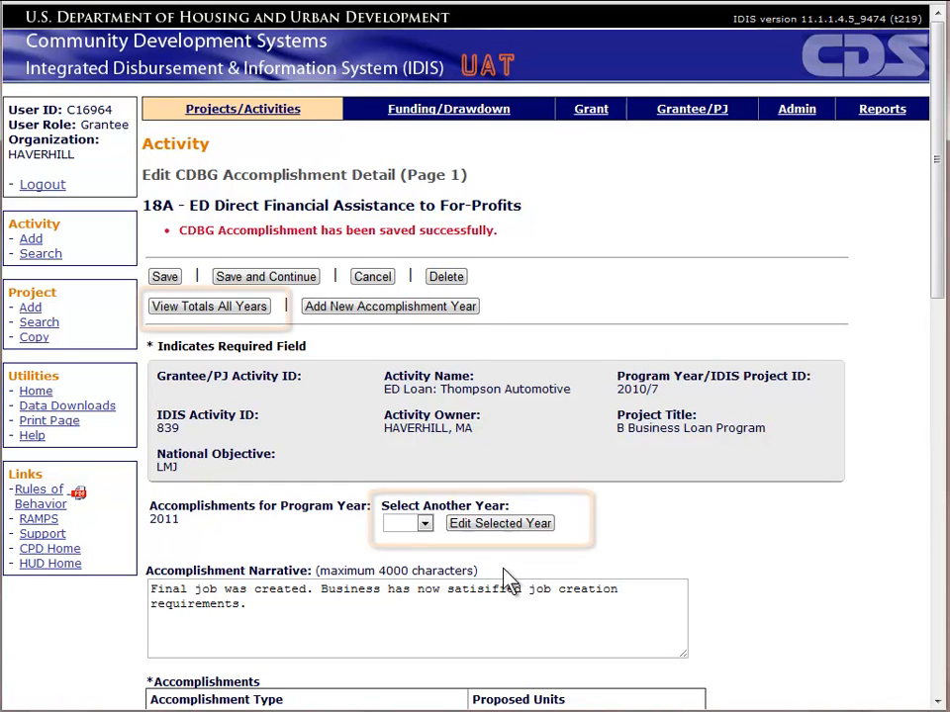
Step: Review all-years totals (5 persons, 80% low/mod, 4 FTE jobs), then return to the 2011 detail
left_click(426, 527)
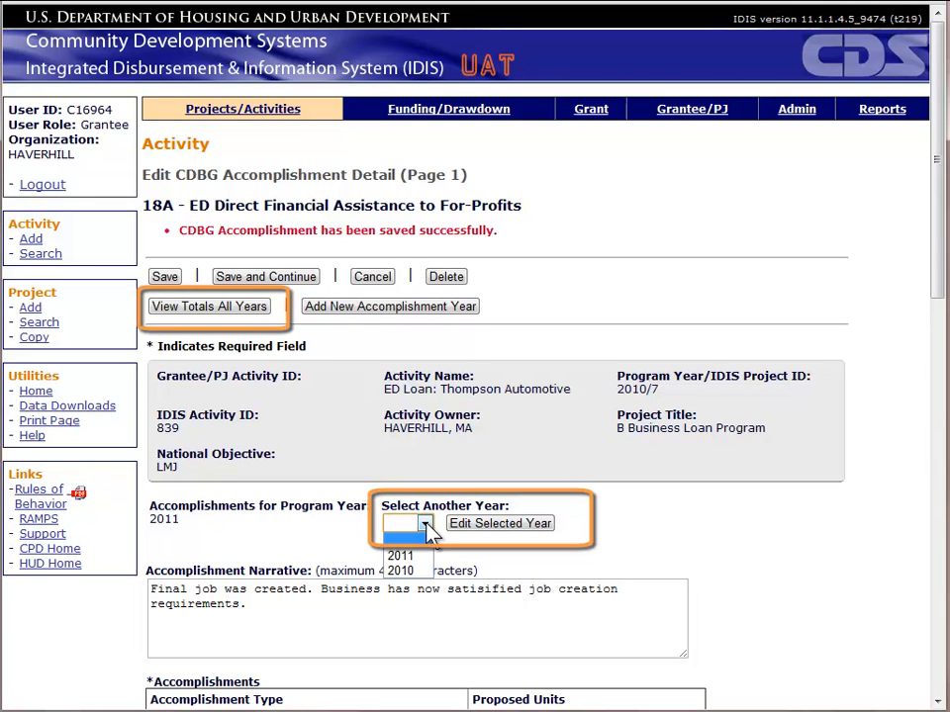
left_click(428, 526)
left_click(210, 310)
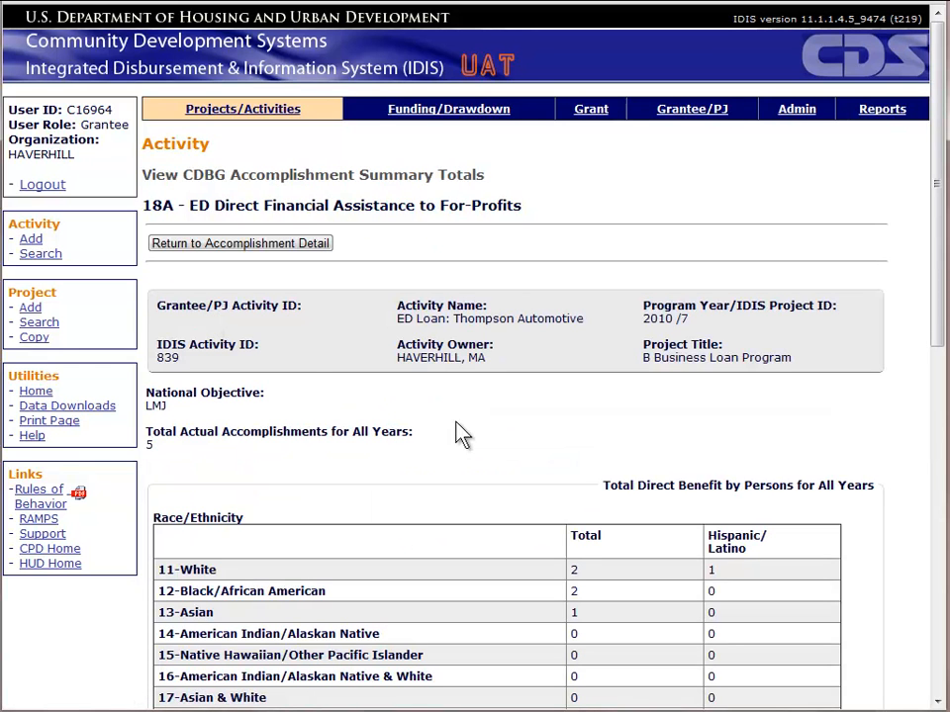
scroll(460, 436, "down", 4)
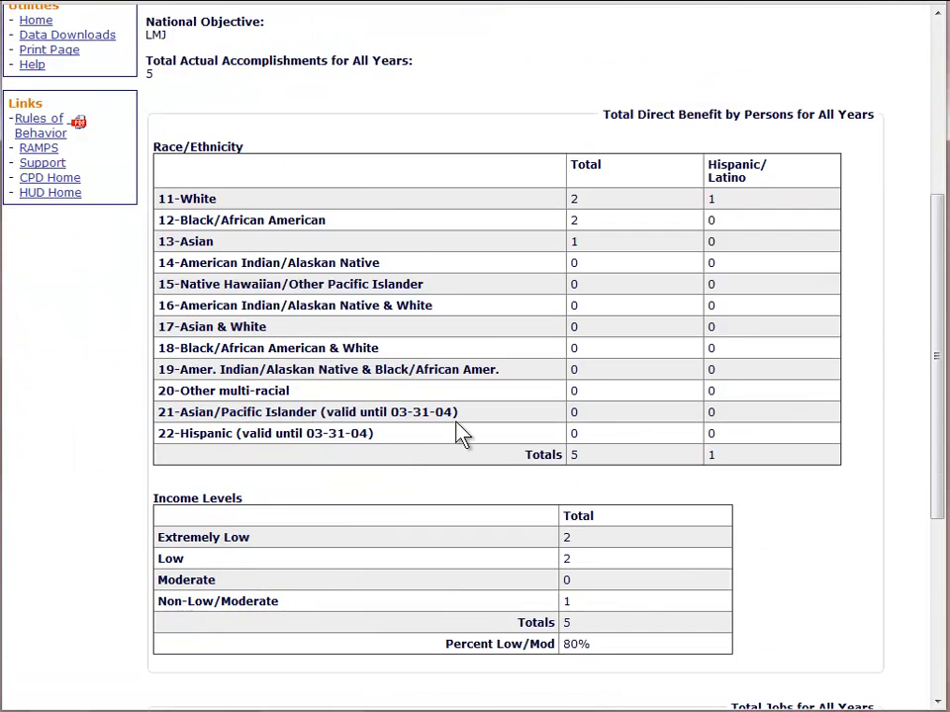
scroll(460, 435, "down", 4)
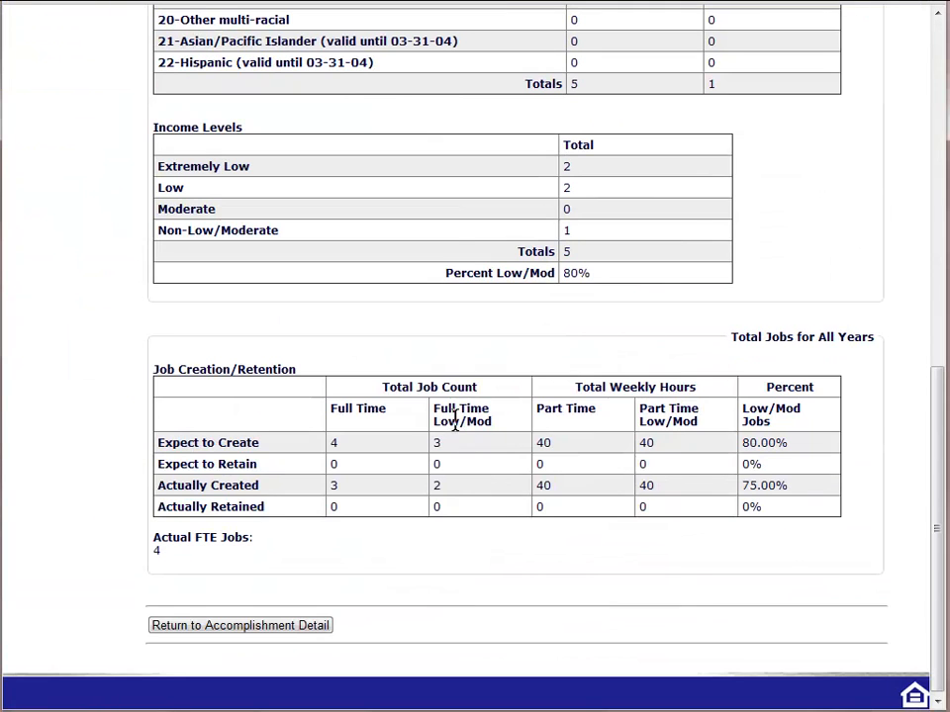
left_click(294, 627)
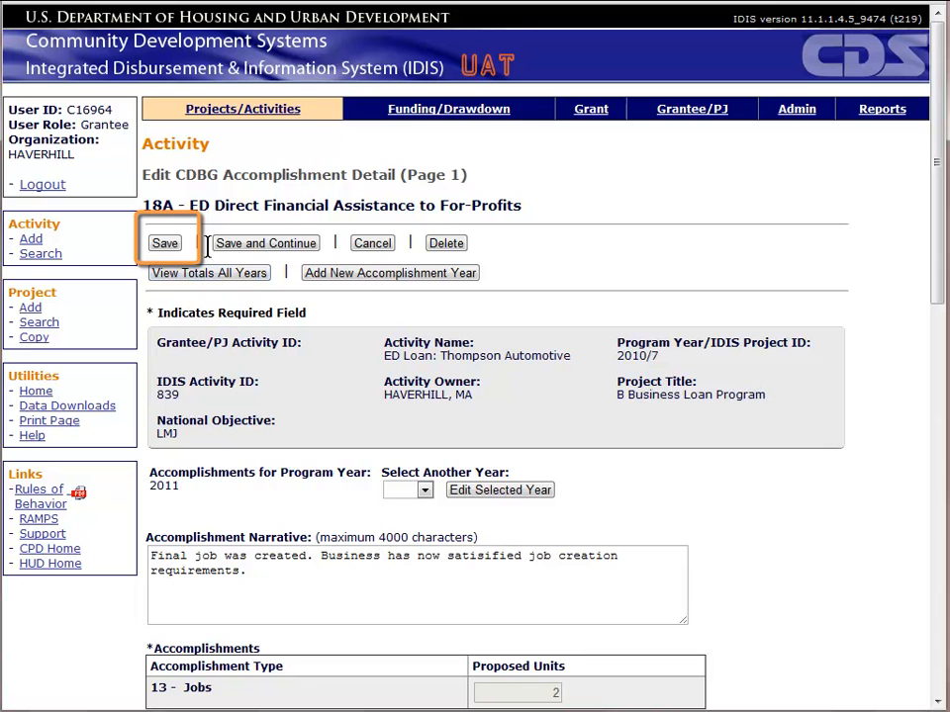
Step: Save the 2011 accomplishment and run Check CDBG, which reports the activity pathway complete
left_click(165, 247)
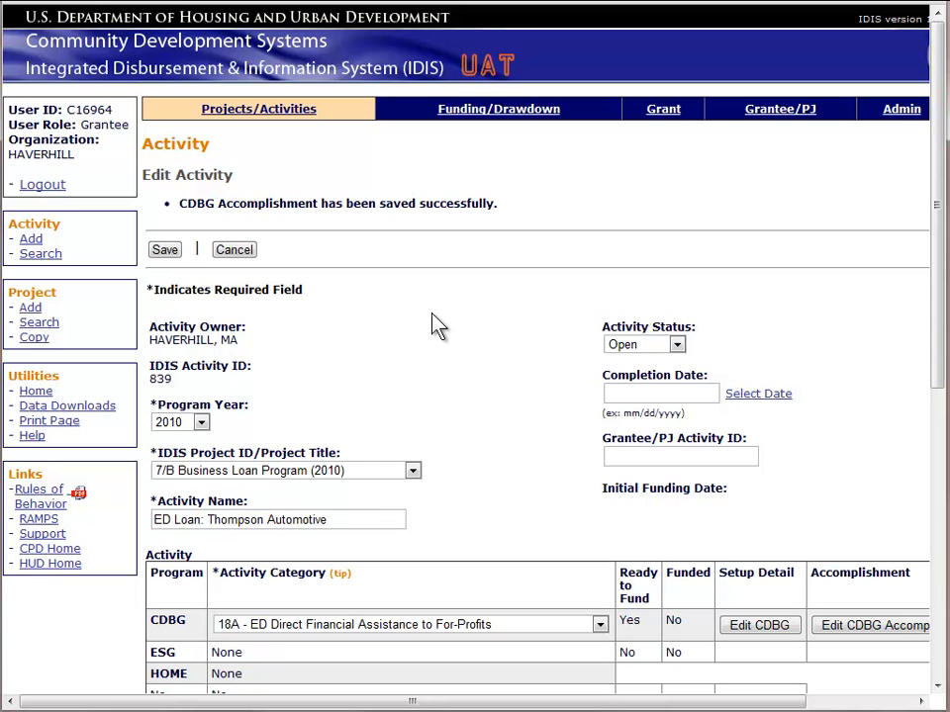
left_click_drag(410, 699, 516, 699)
left_click(872, 627)
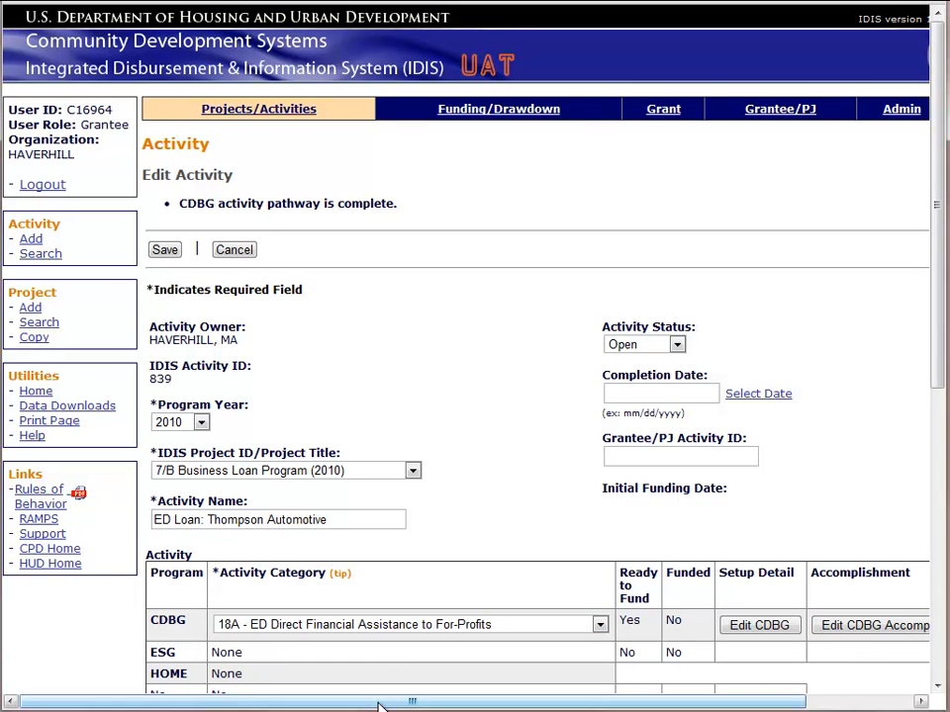
Step: Mark activity 839 Completed with completion date 08/27/2011 and save, which IDIS rejects
left_click_drag(386, 701, 514, 701)
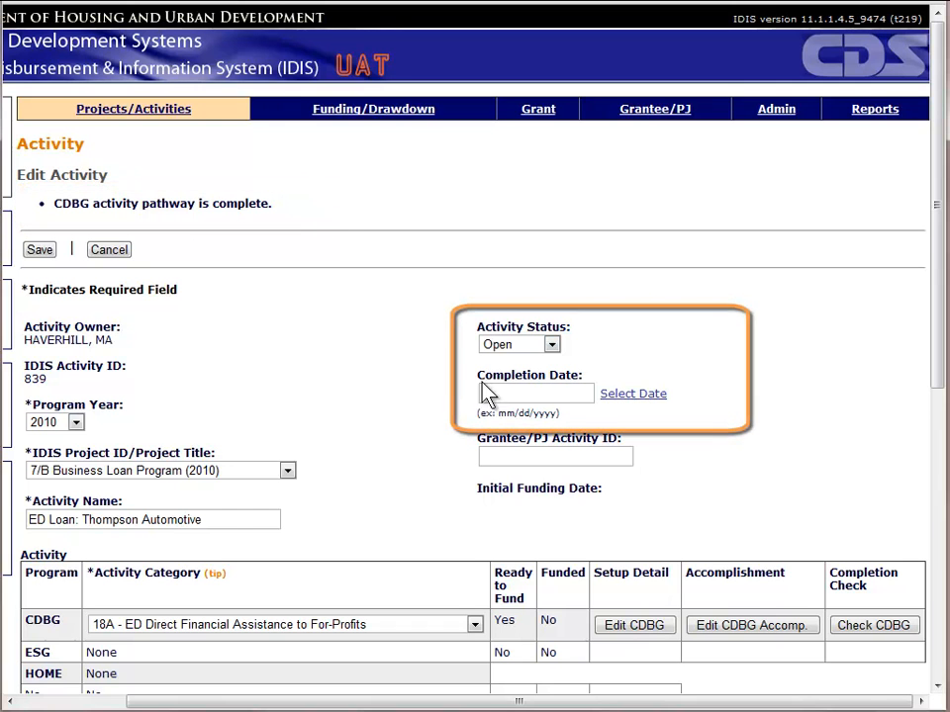
left_click(552, 344)
left_click(530, 376)
left_click(523, 392)
type("08/27/2011")
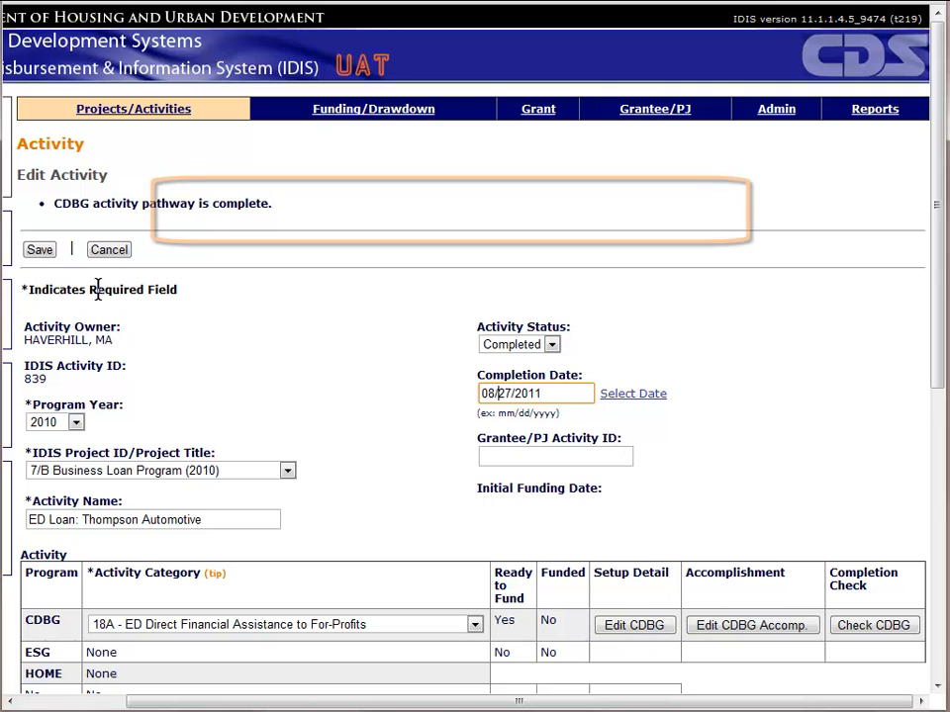
left_click(40, 249)
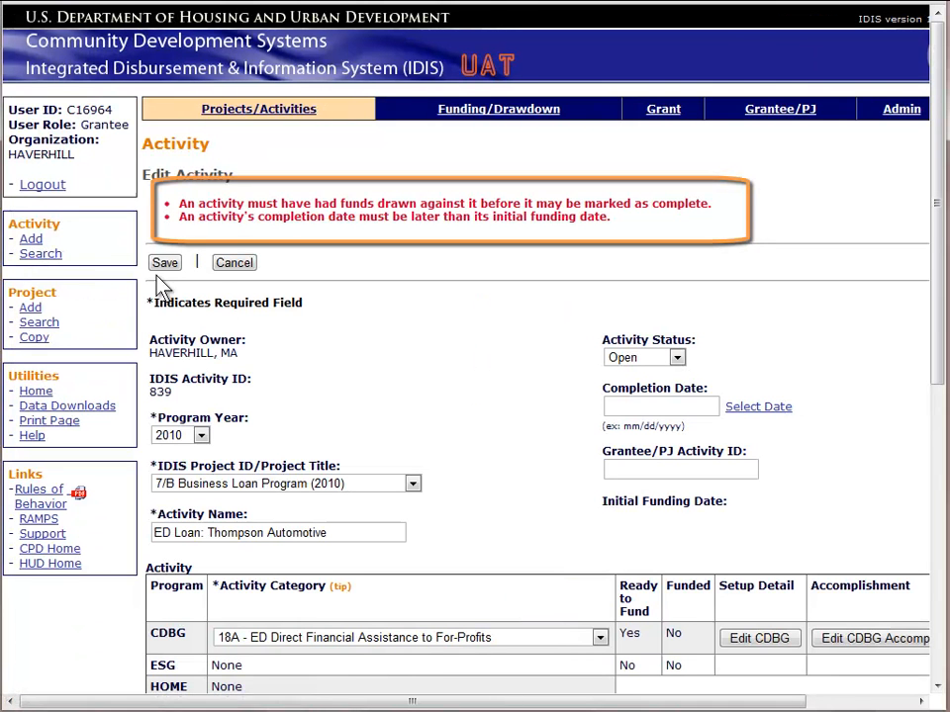